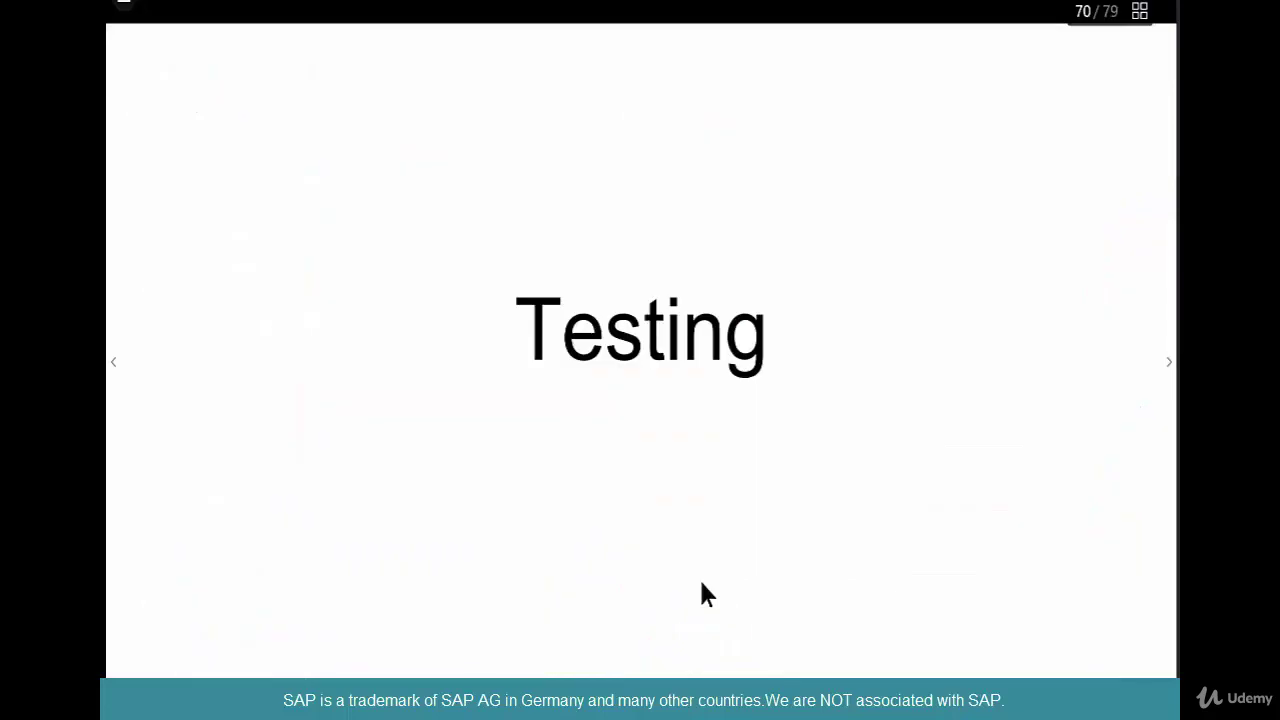
Move past the Testing slide to the view assigning agreement type Z002 to condition type group Z002
key(Right)
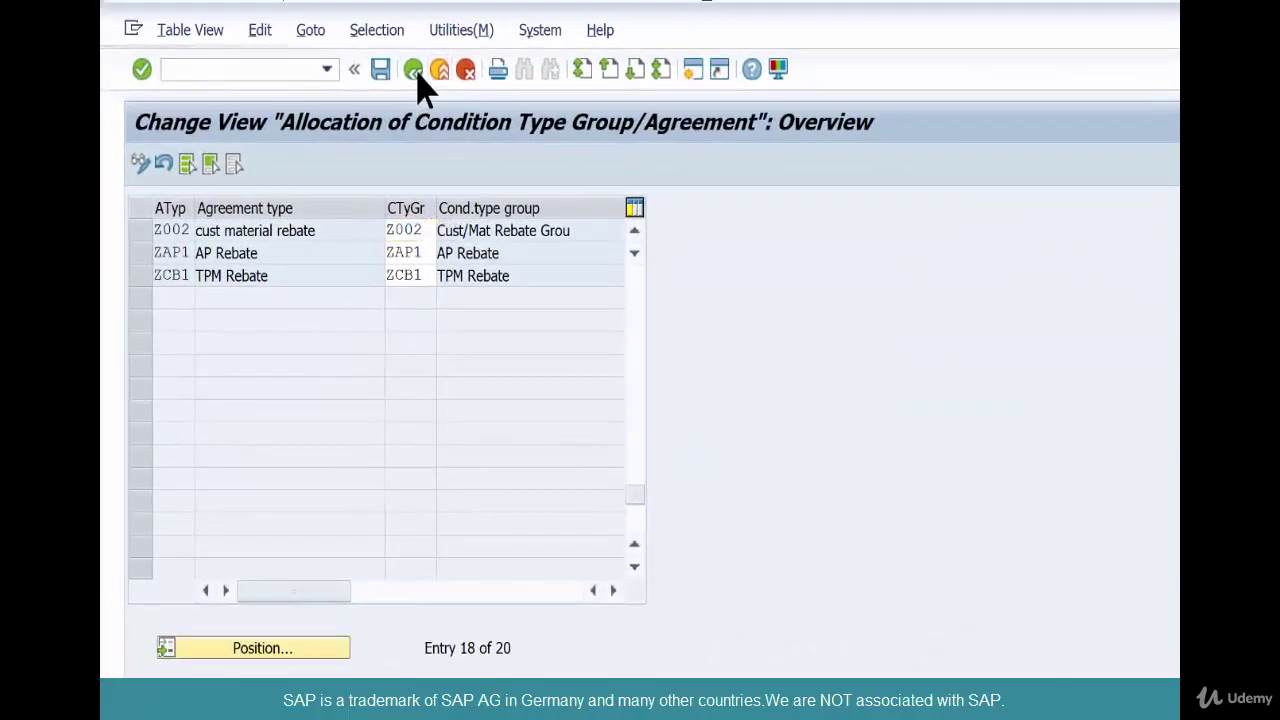
Return to SAP Easy Access and launch VB01 from Sales and Distribution > Master Data > Agreements > Rebate Agreement
click(416, 72)
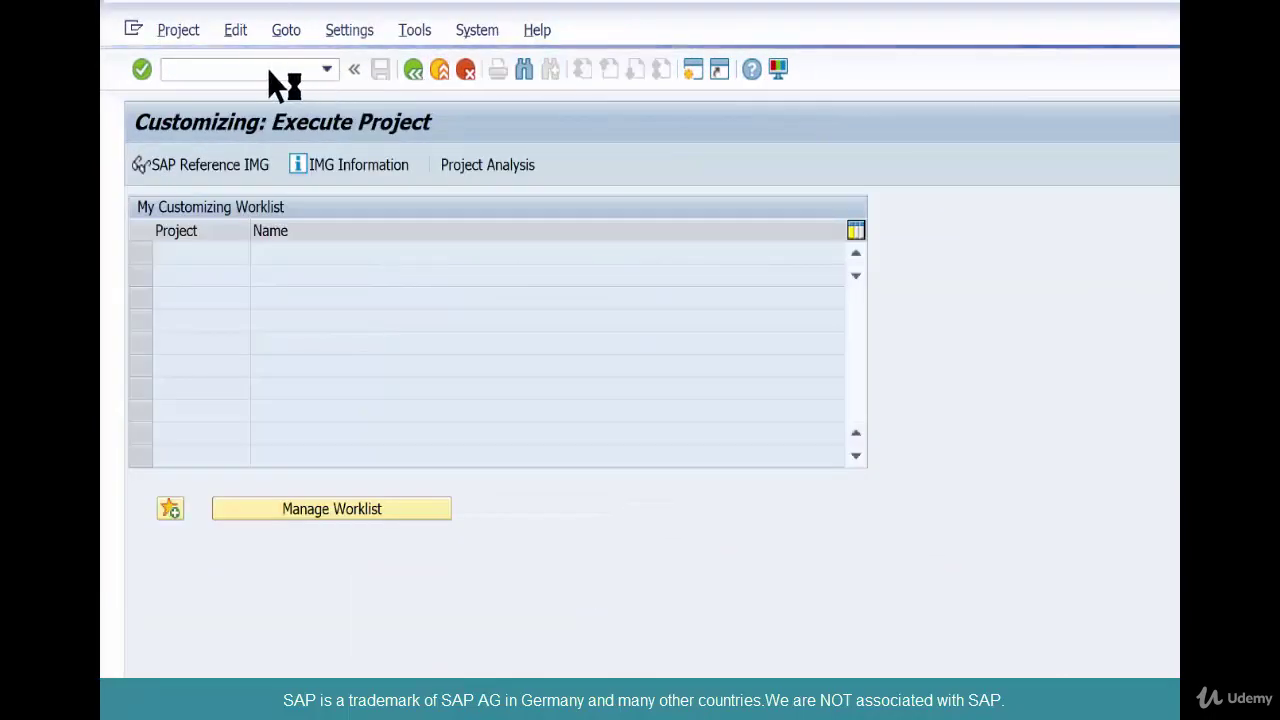
key(F3)
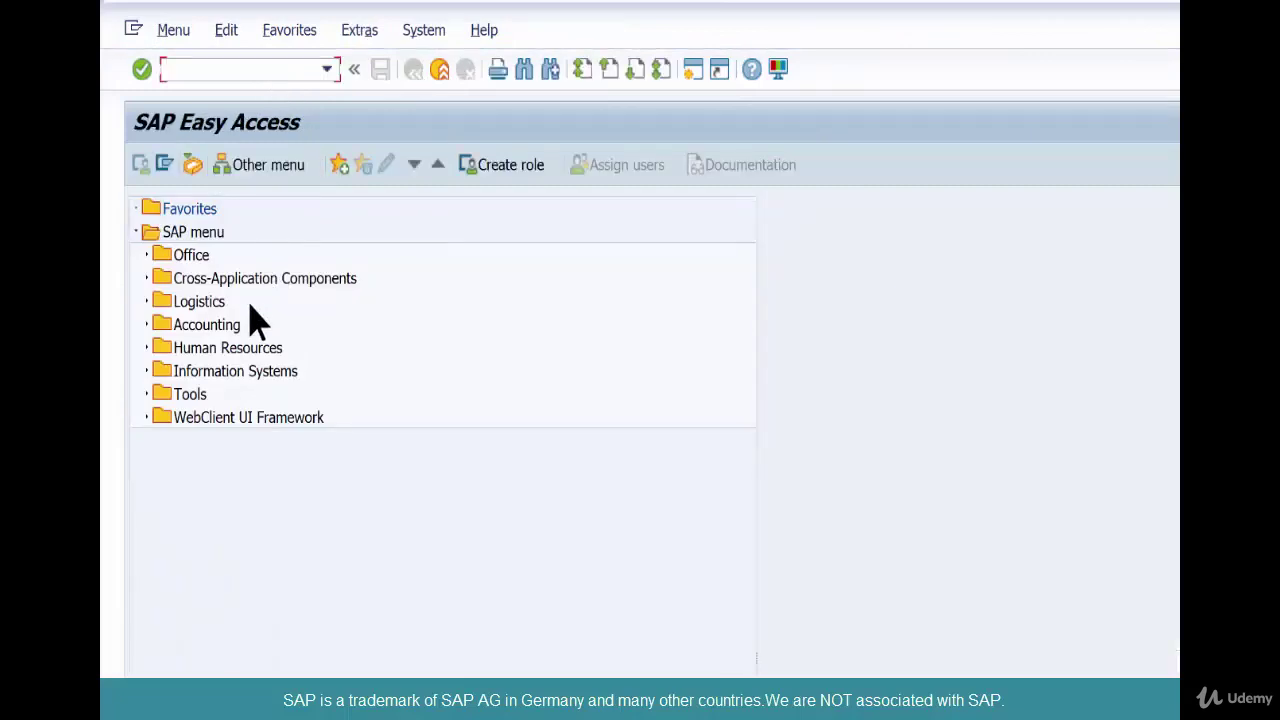
click(199, 306)
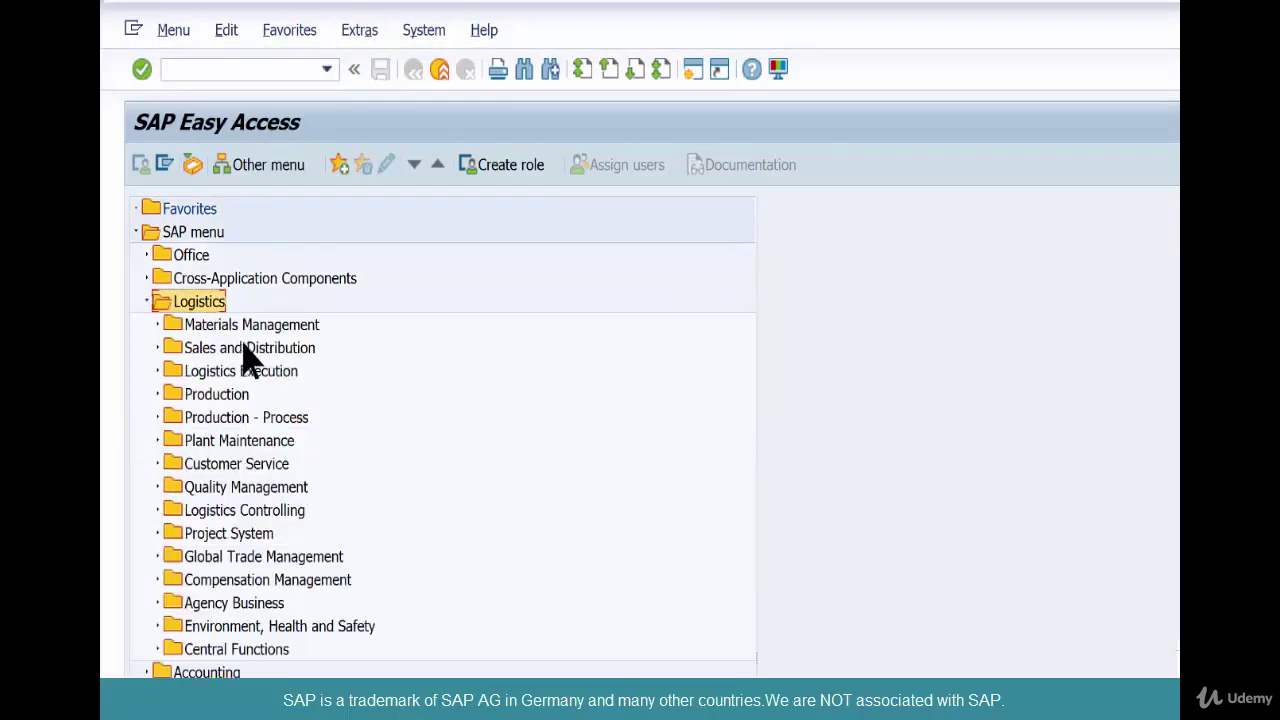
double_click(270, 350)
double_click(257, 373)
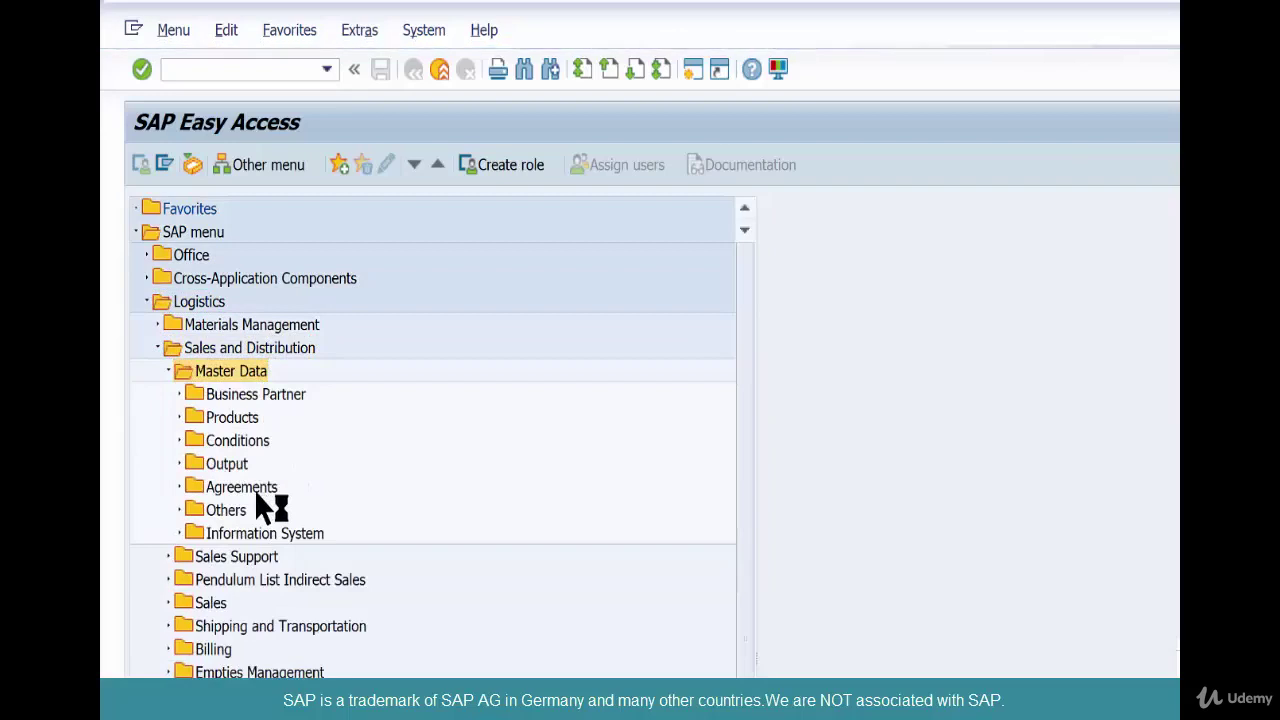
click(254, 489)
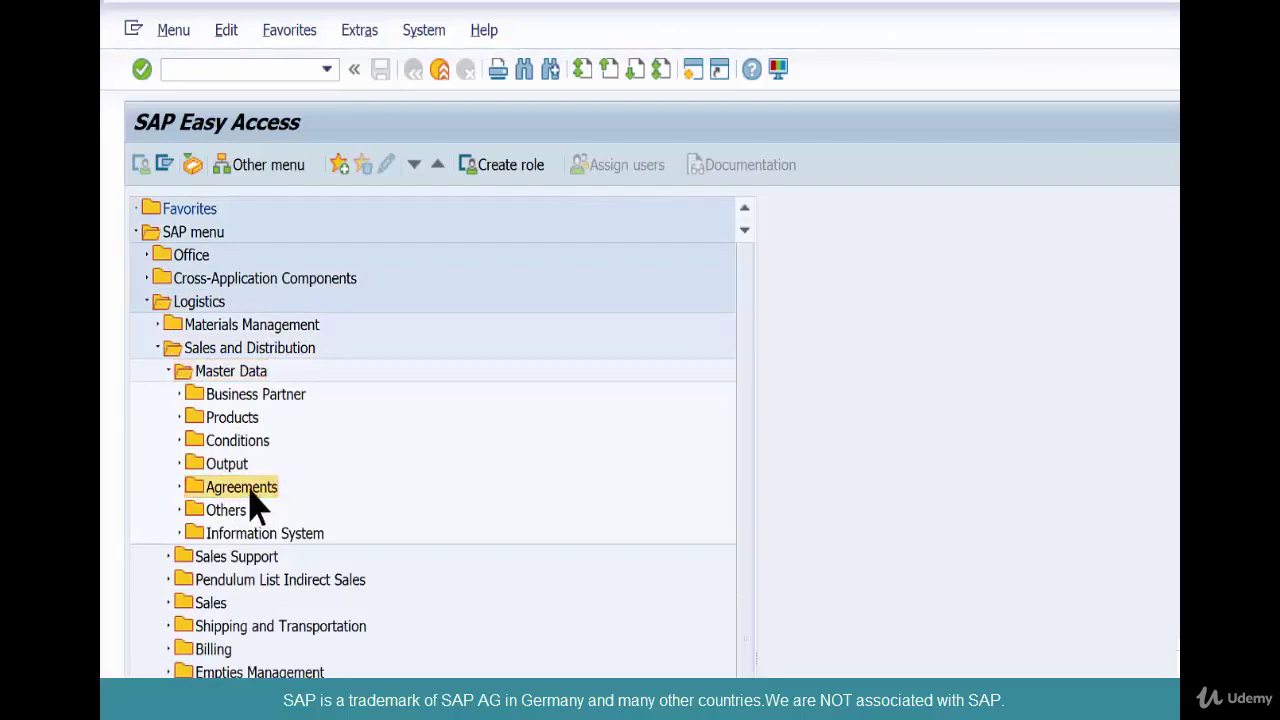
double_click(306, 556)
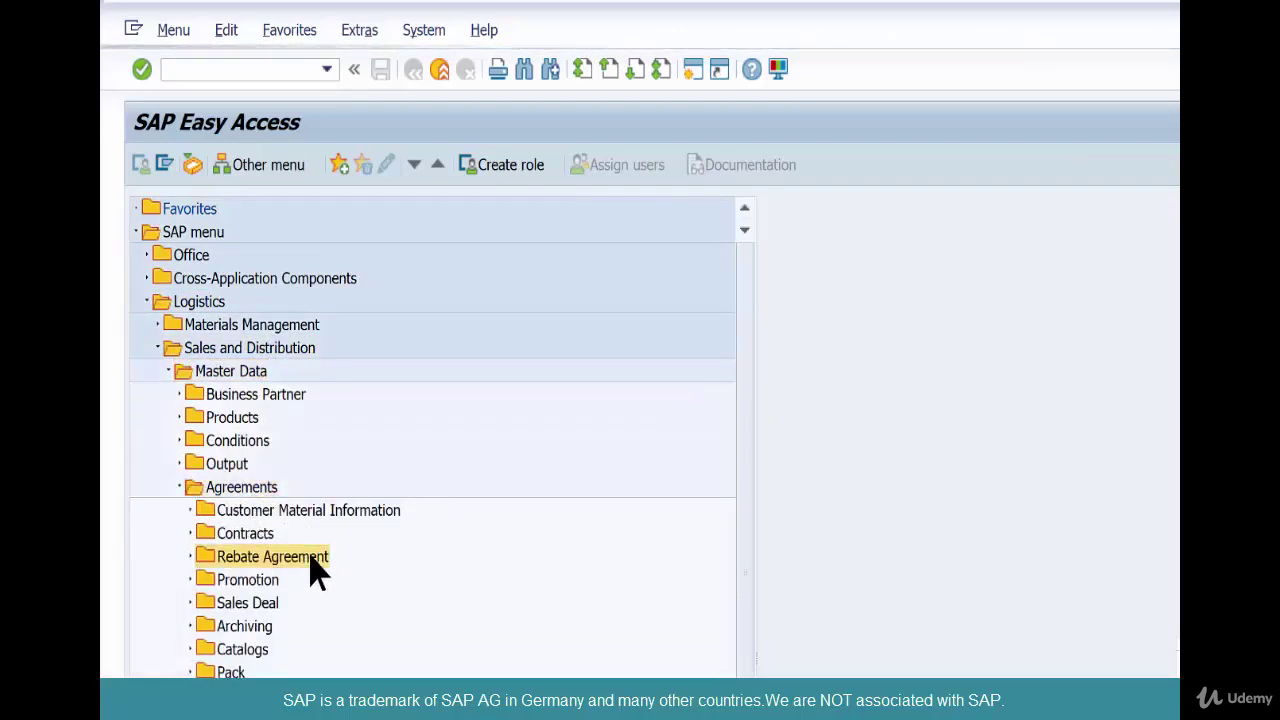
click(287, 580)
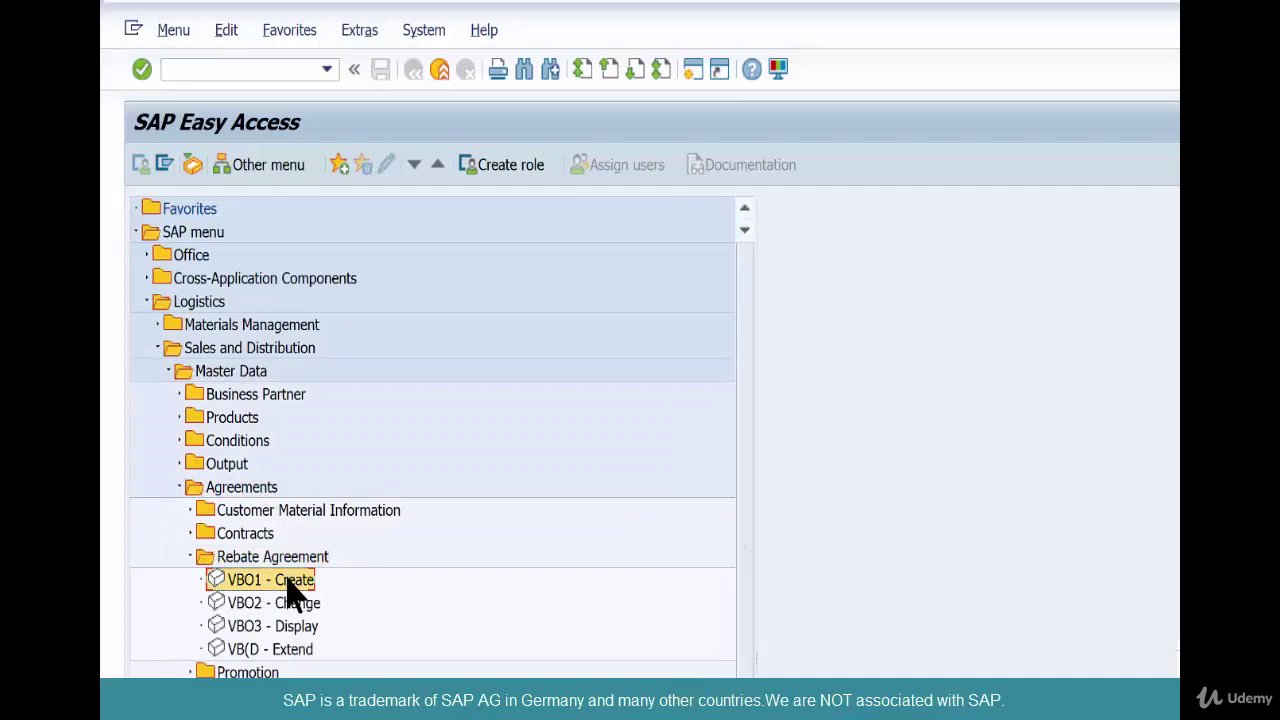
double_click(289, 586)
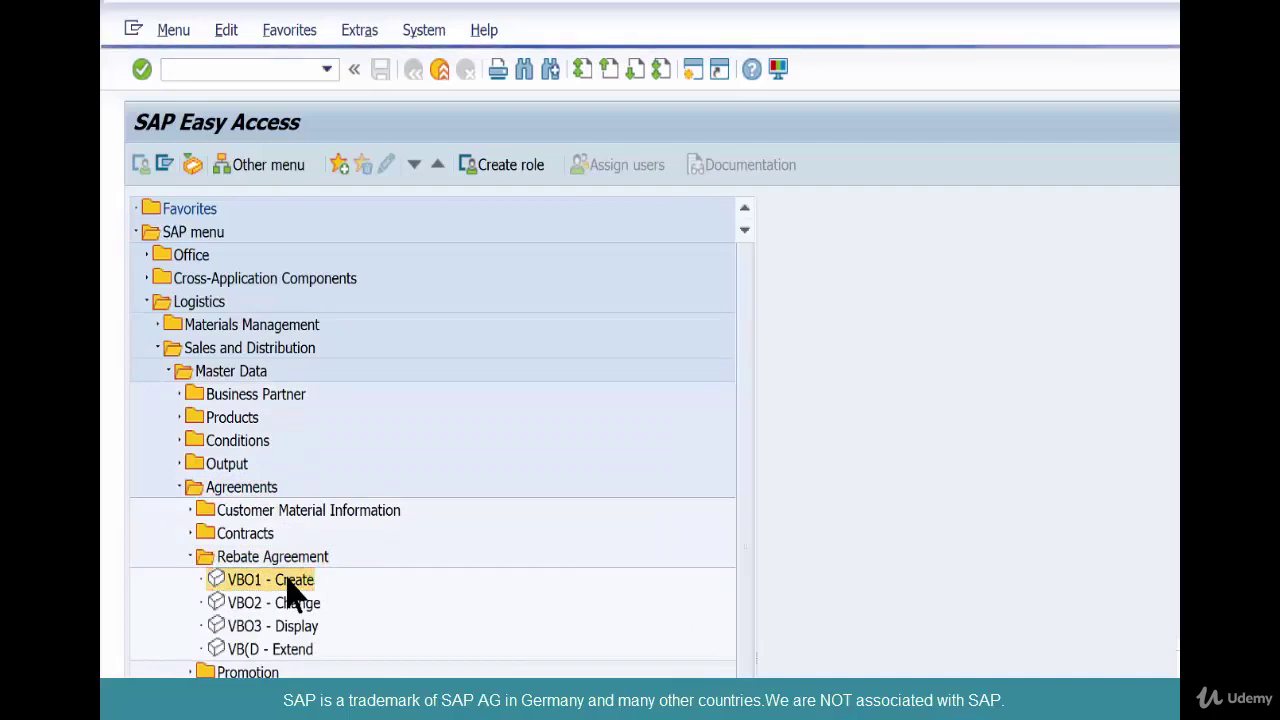
Start a Z002 rebate agreement for sales organization 1000, channel 10, division 00
text(Z)
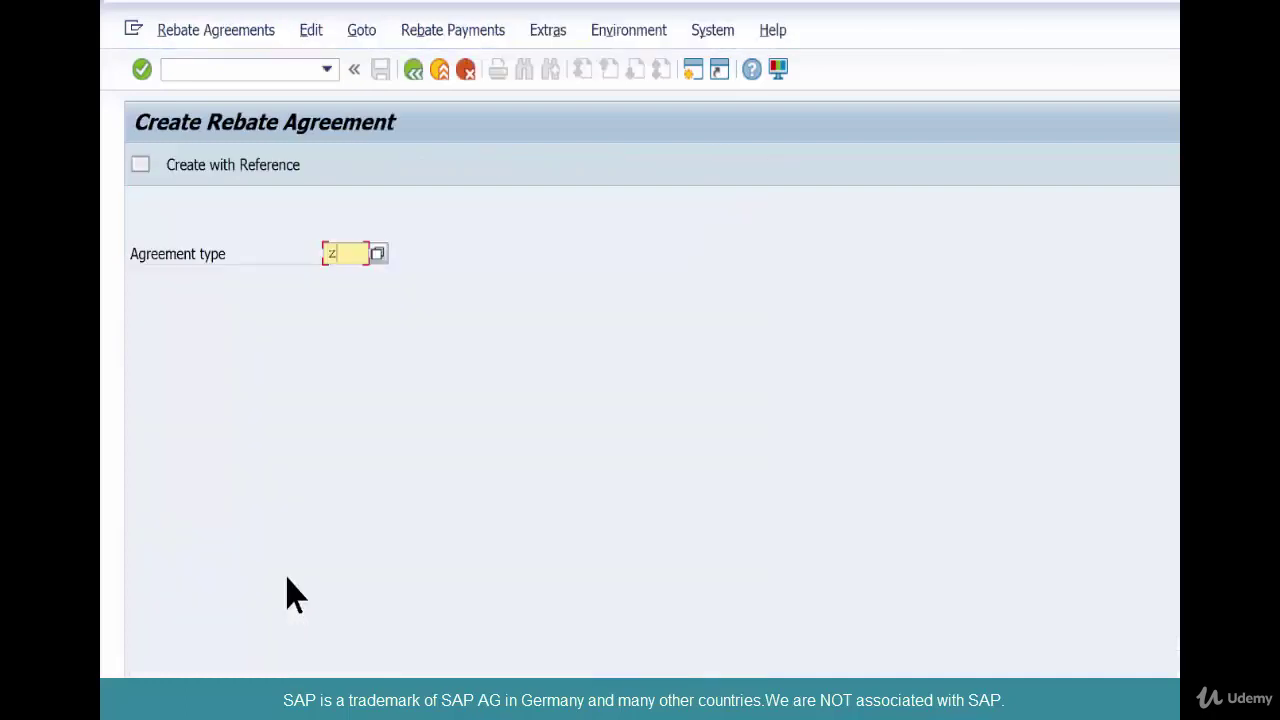
text(002)
key(Return)
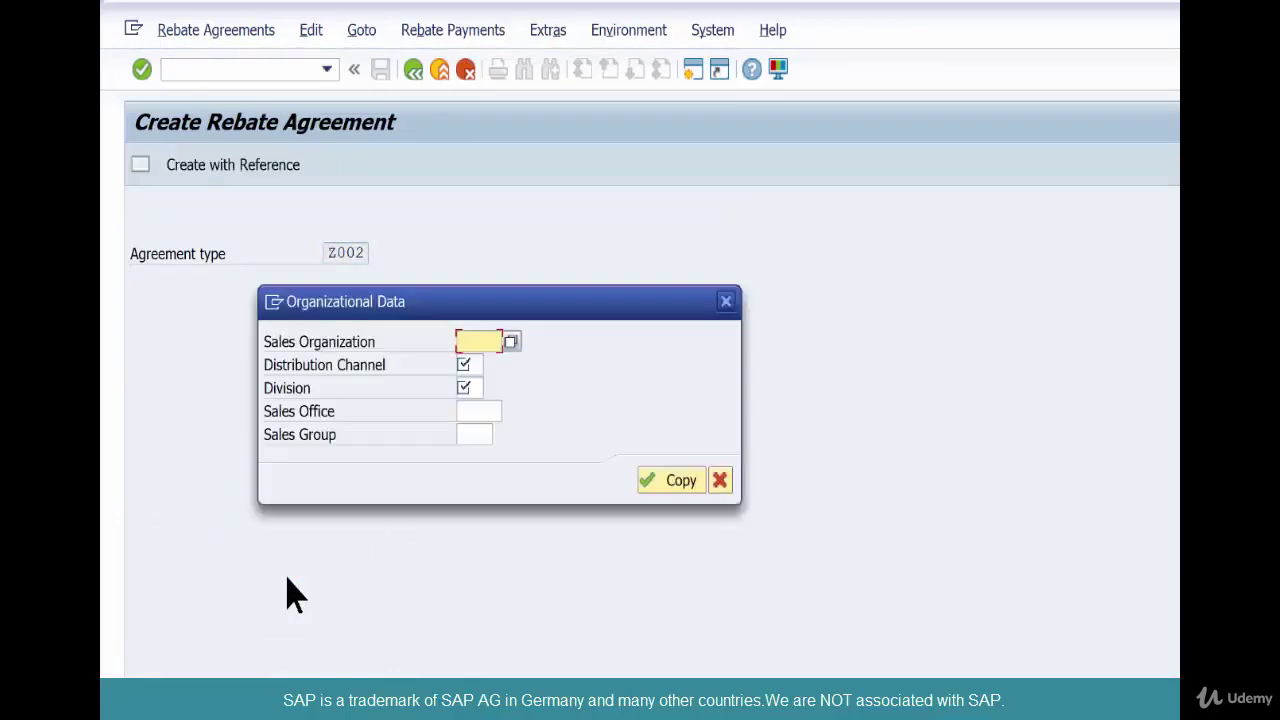
text(1000)
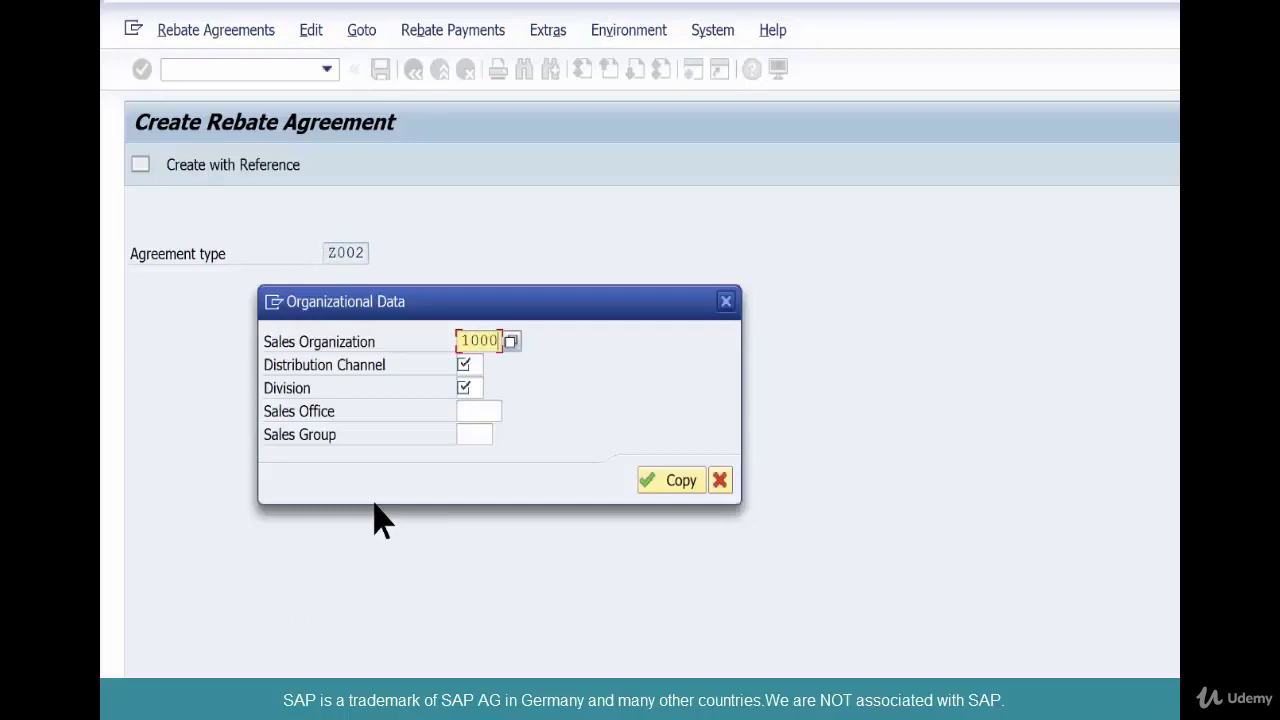
key(Tab)
text(10)
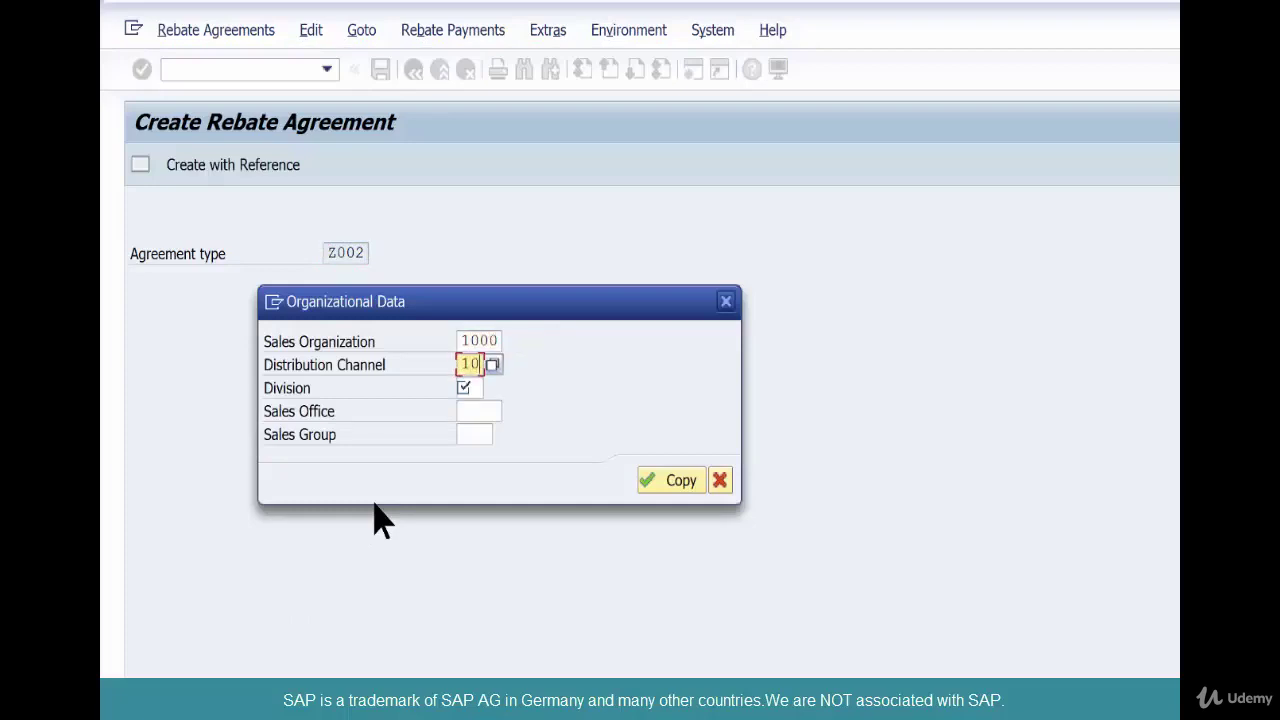
key(Tab)
text(00)
key(Return)
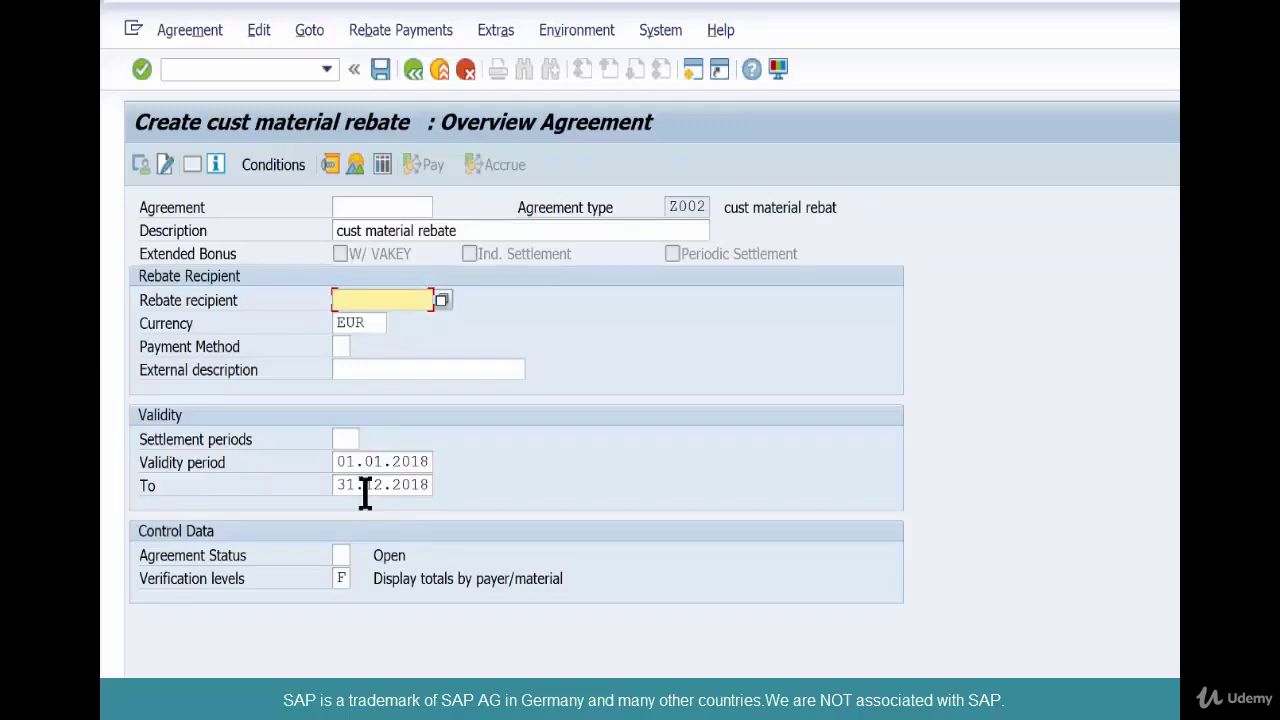
Enter the rebate recipient customer and open the agreement's Z020 conditions
text(1)
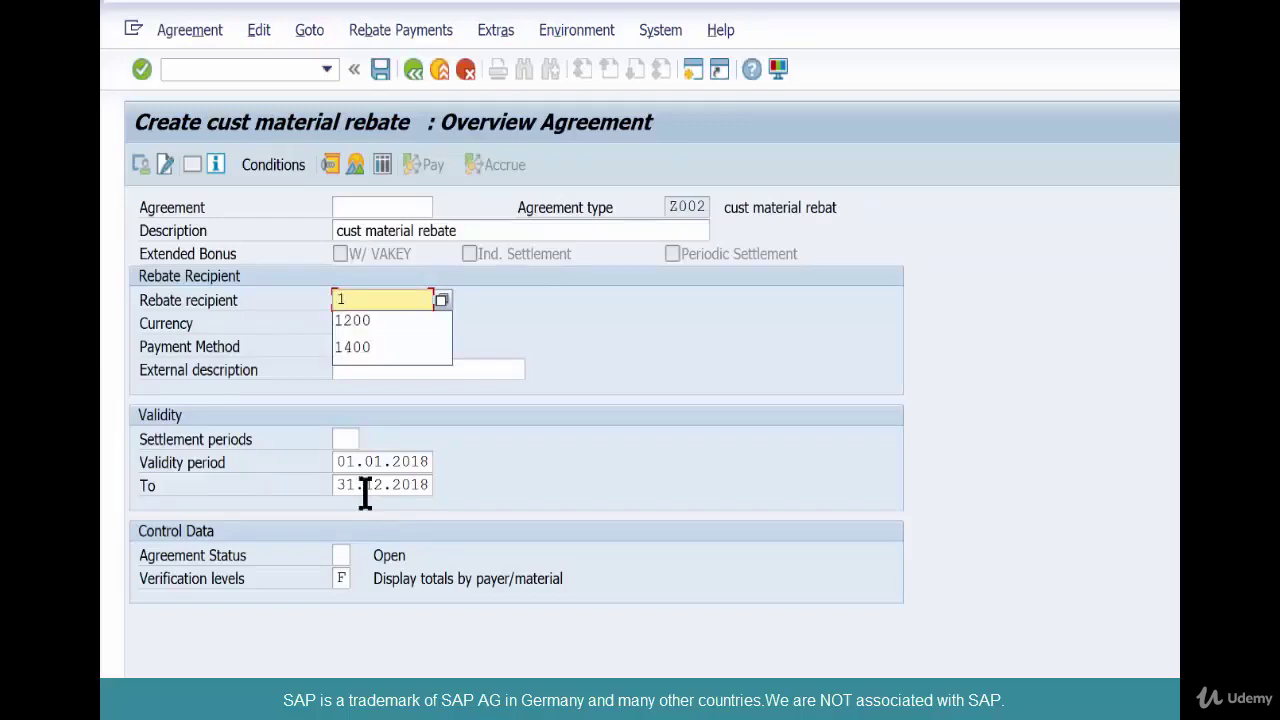
text(400)
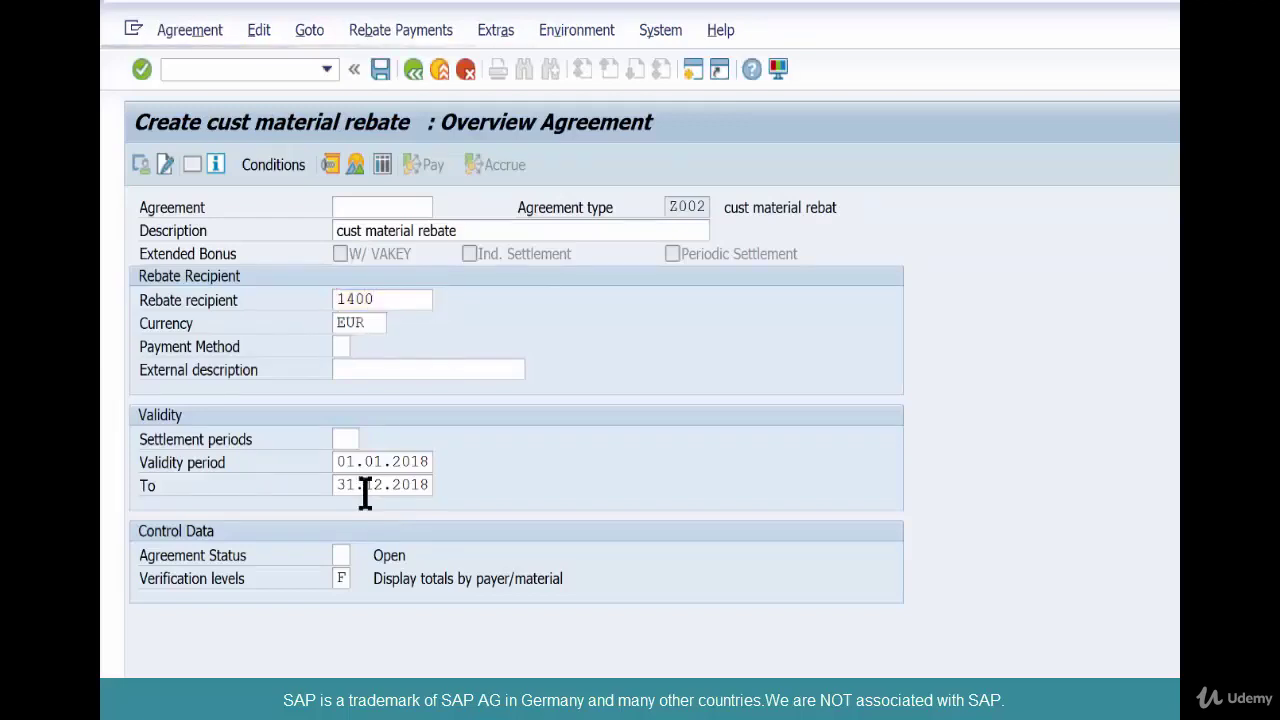
key(Return)
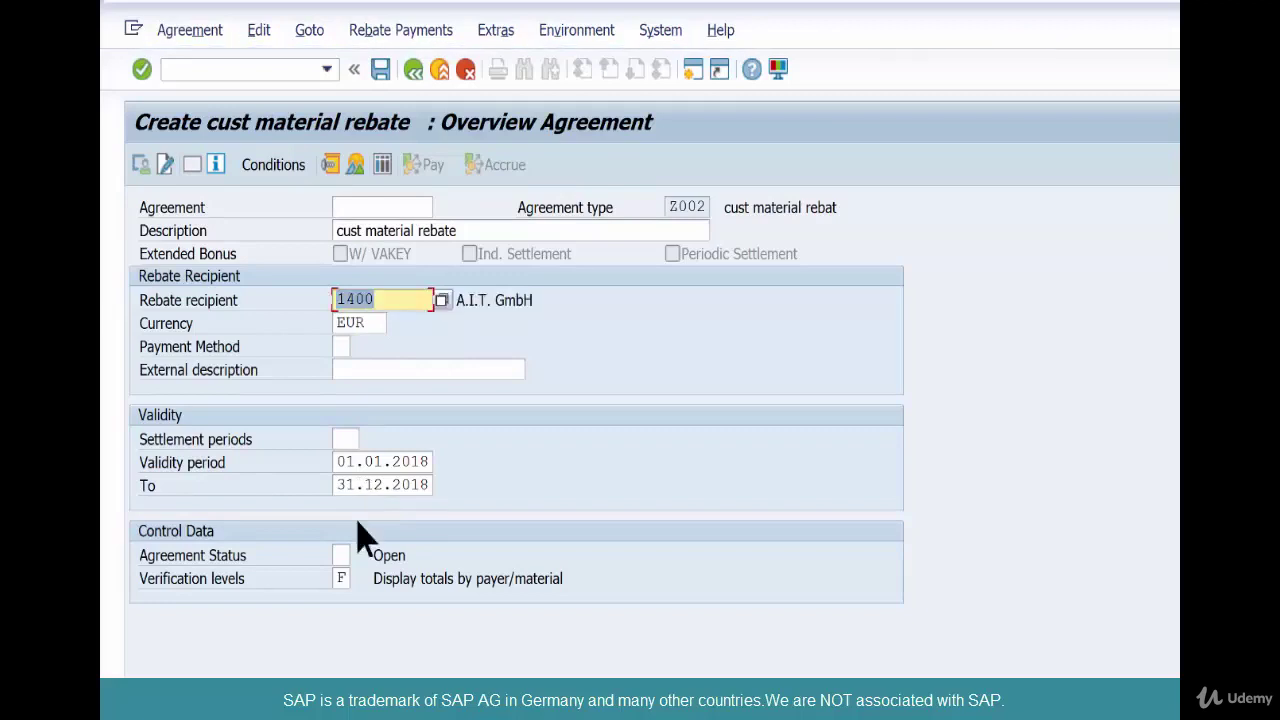
click(272, 165)
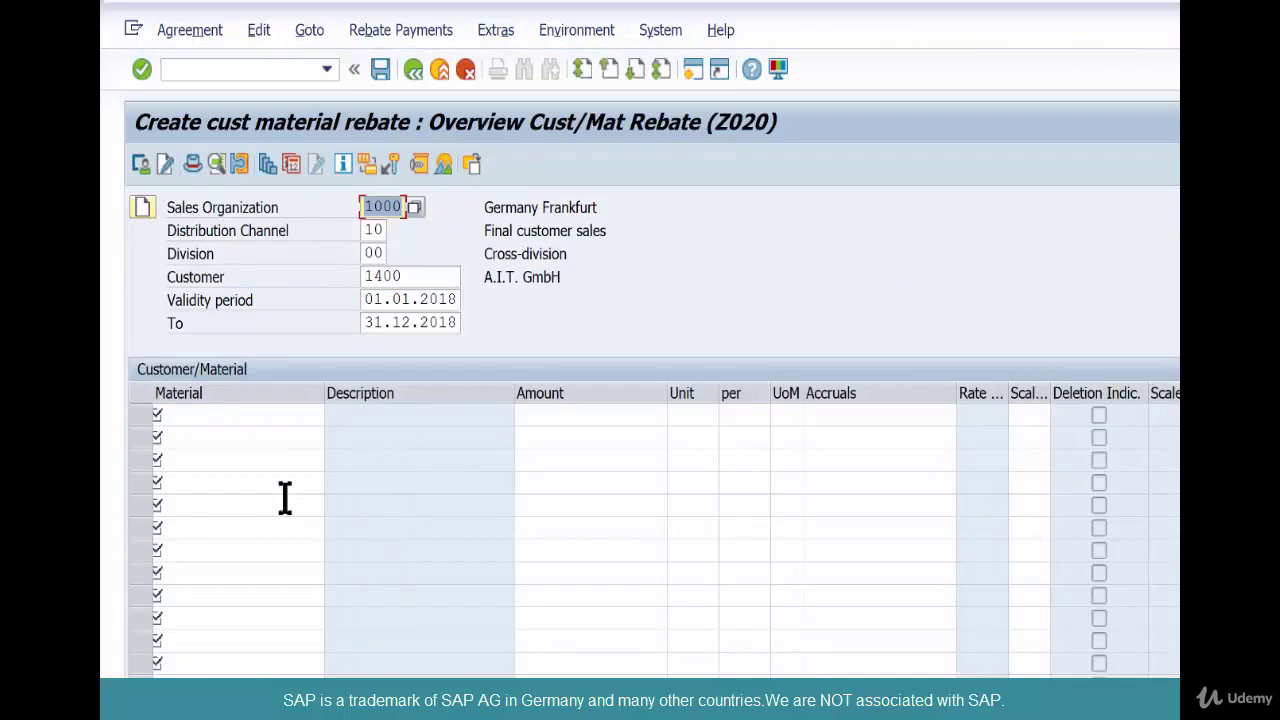
Enter a 150 EUR rebate for material M-02 in the Customer/Material table and save the agreement
click(422, 277)
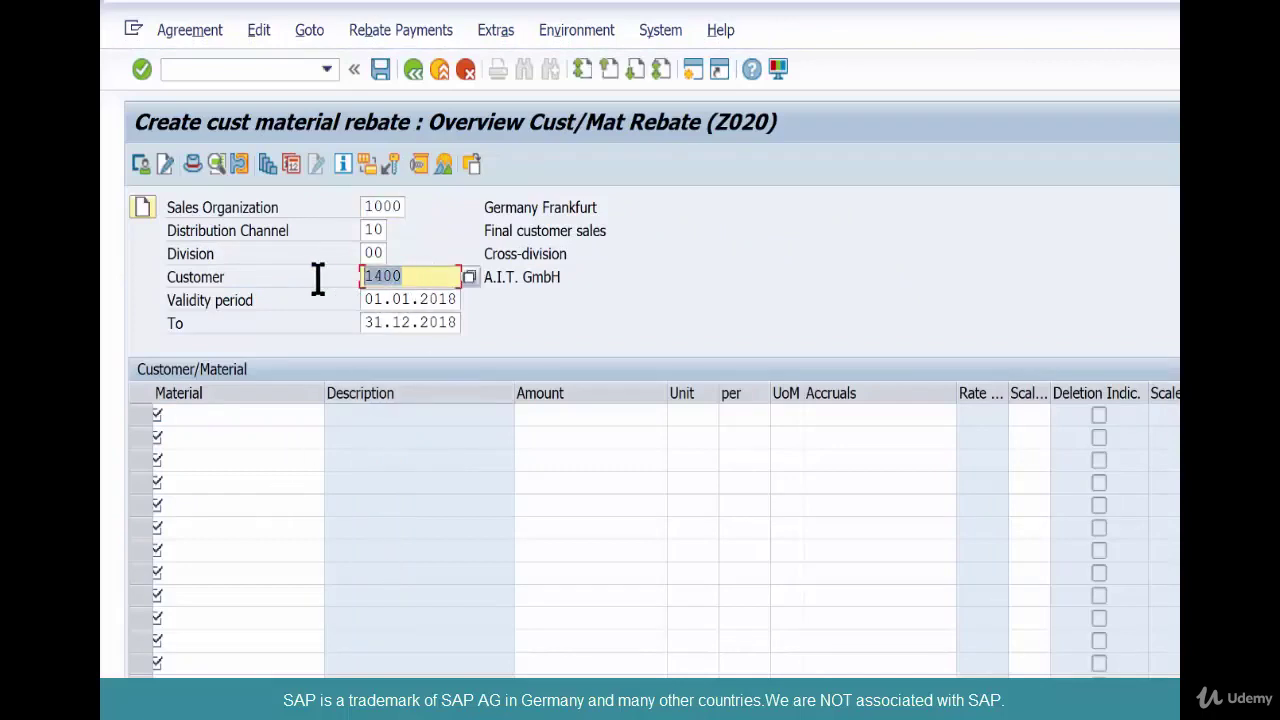
click(259, 418)
text(m-02)
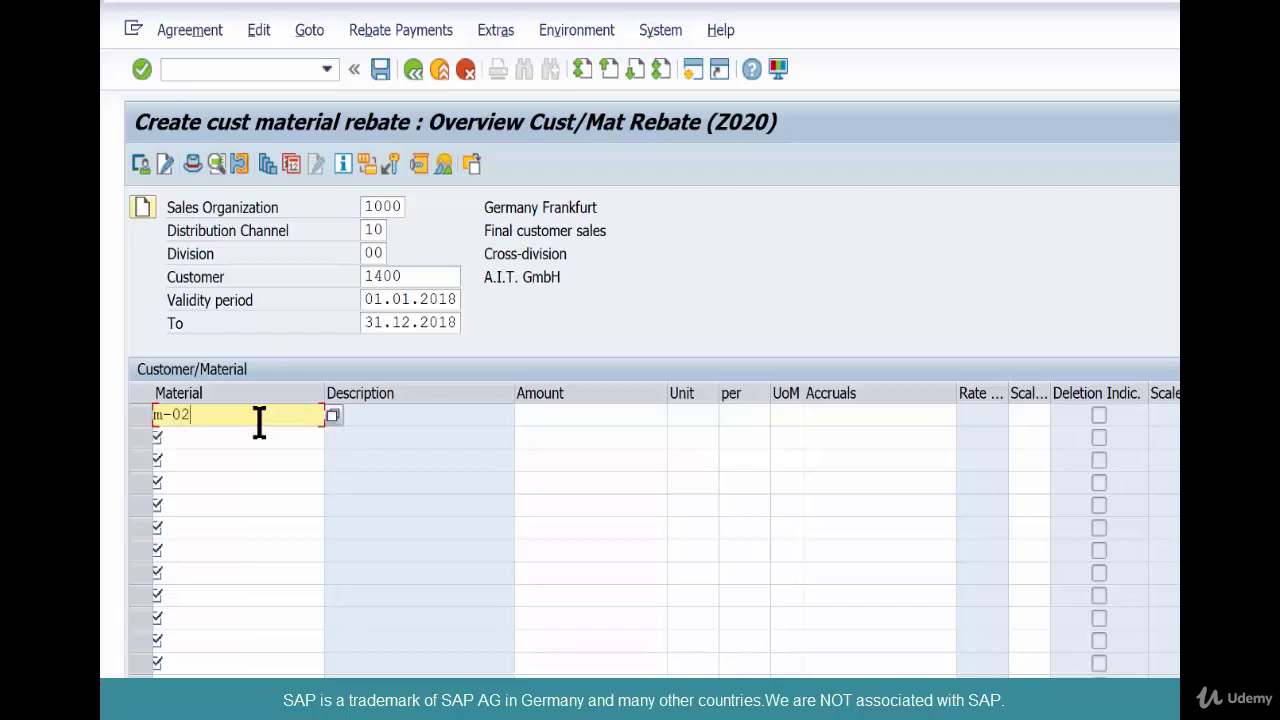
key(Tab)
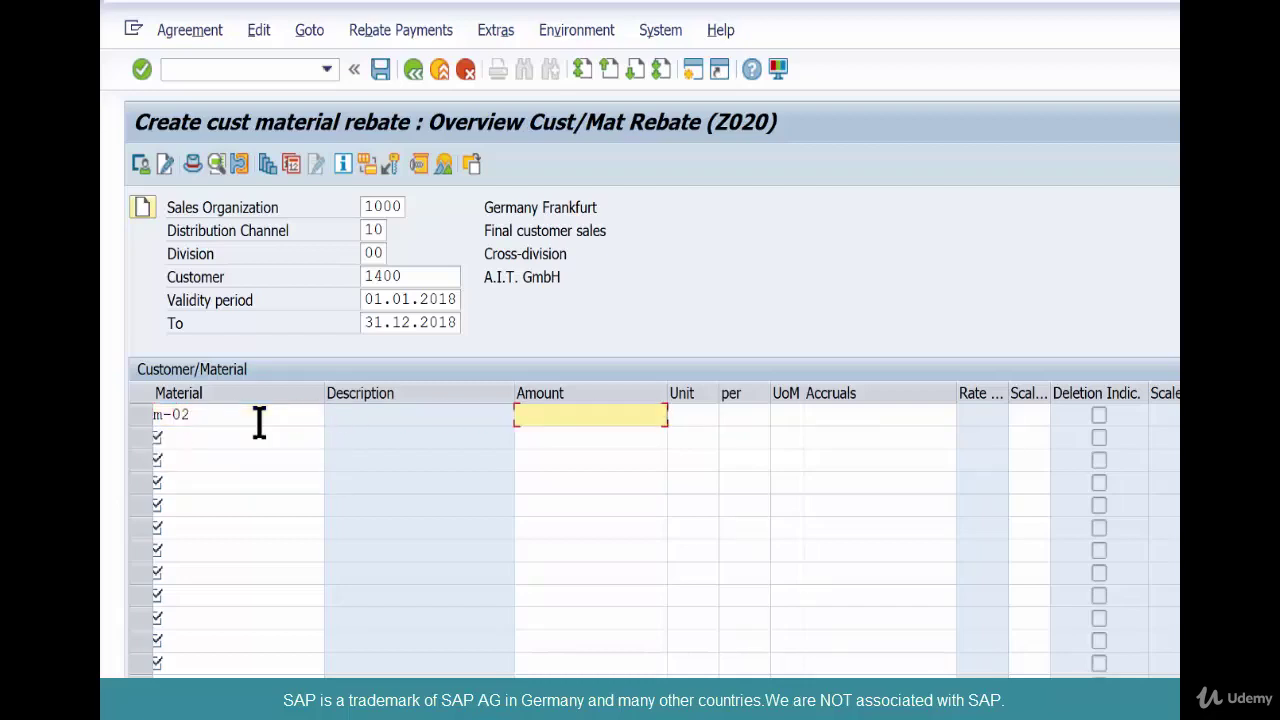
text(150)
key(Return)
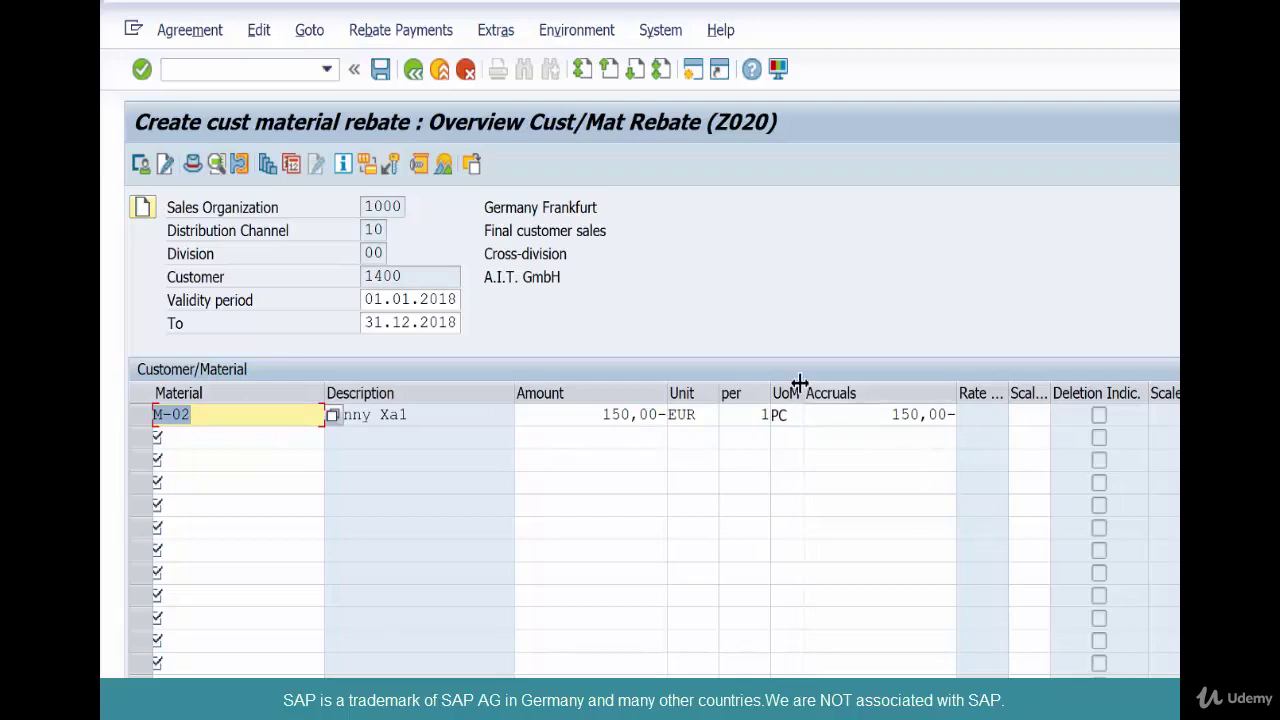
drag(886, 414, 974, 401)
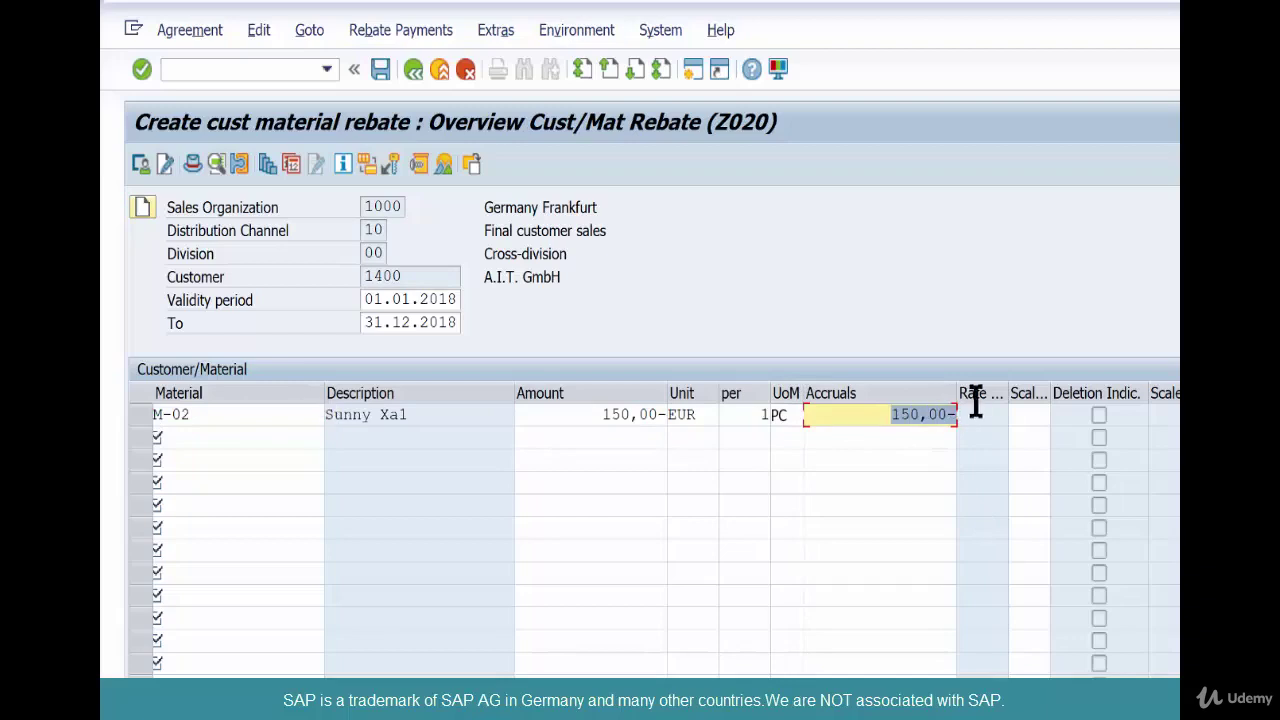
click(382, 70)
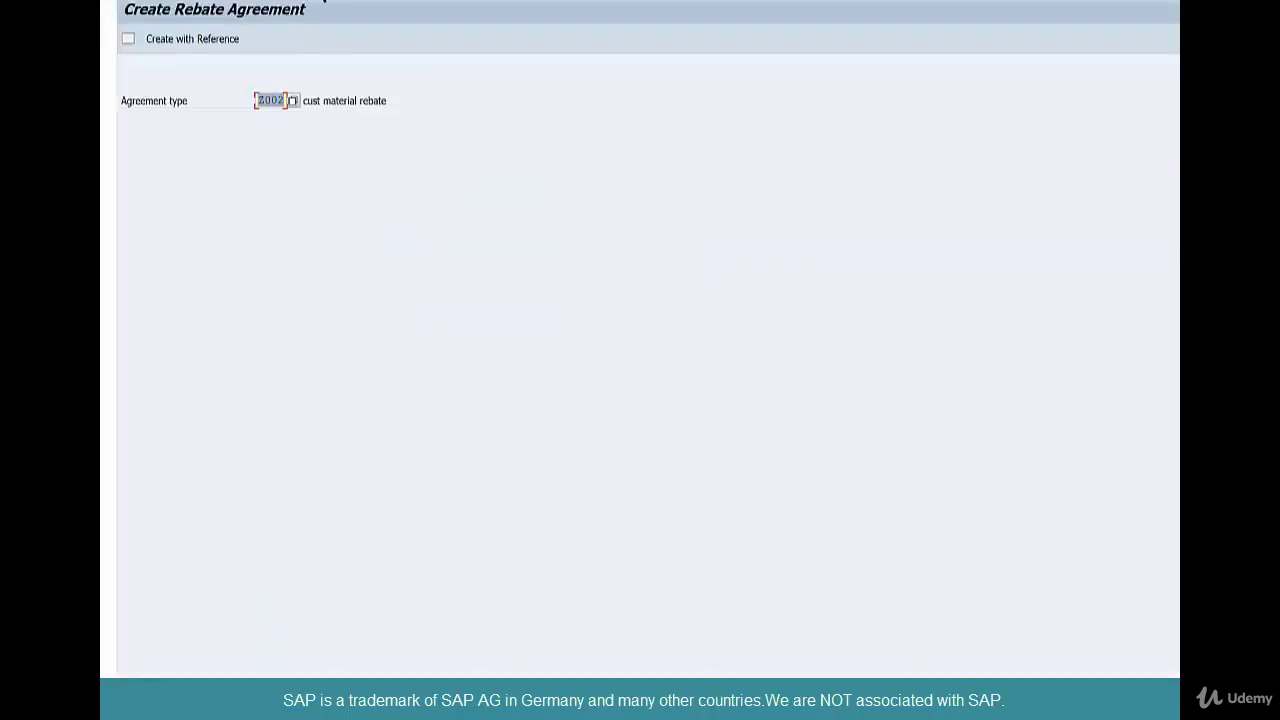
Start a standard order of type OR for sales organization 1000, channel 10, division 00
key(F3)
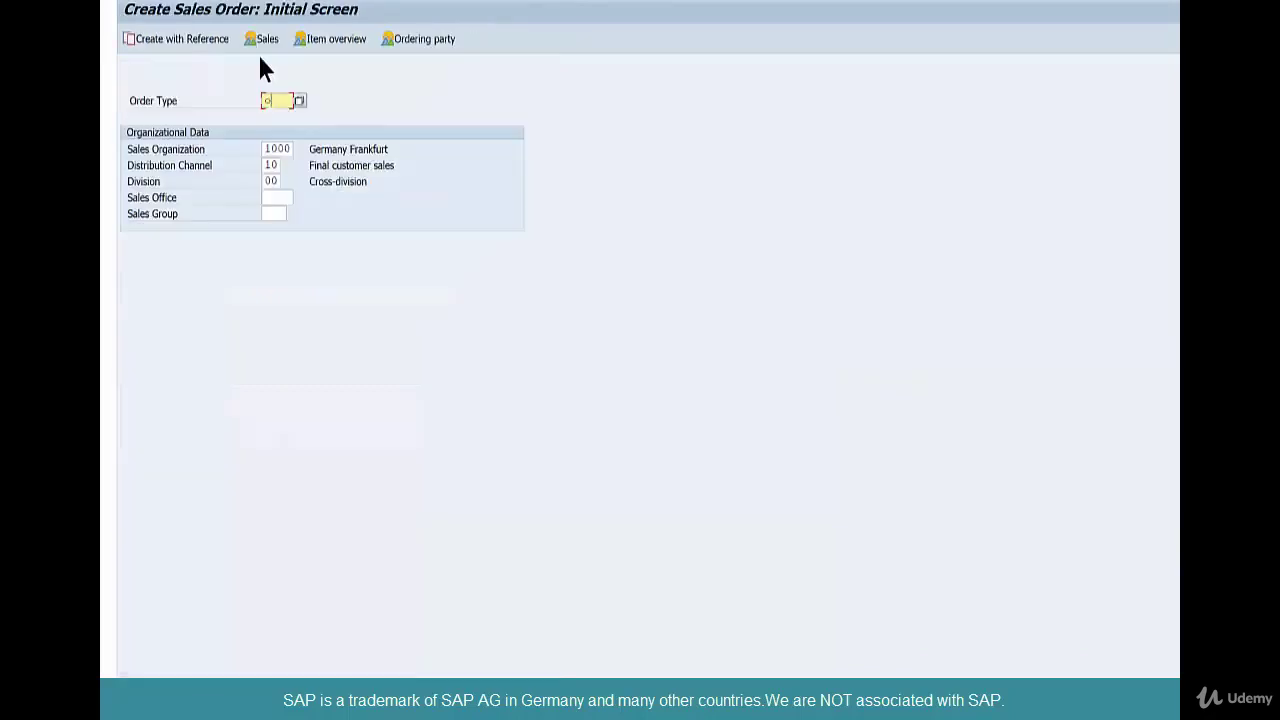
text(or)
key(Return)
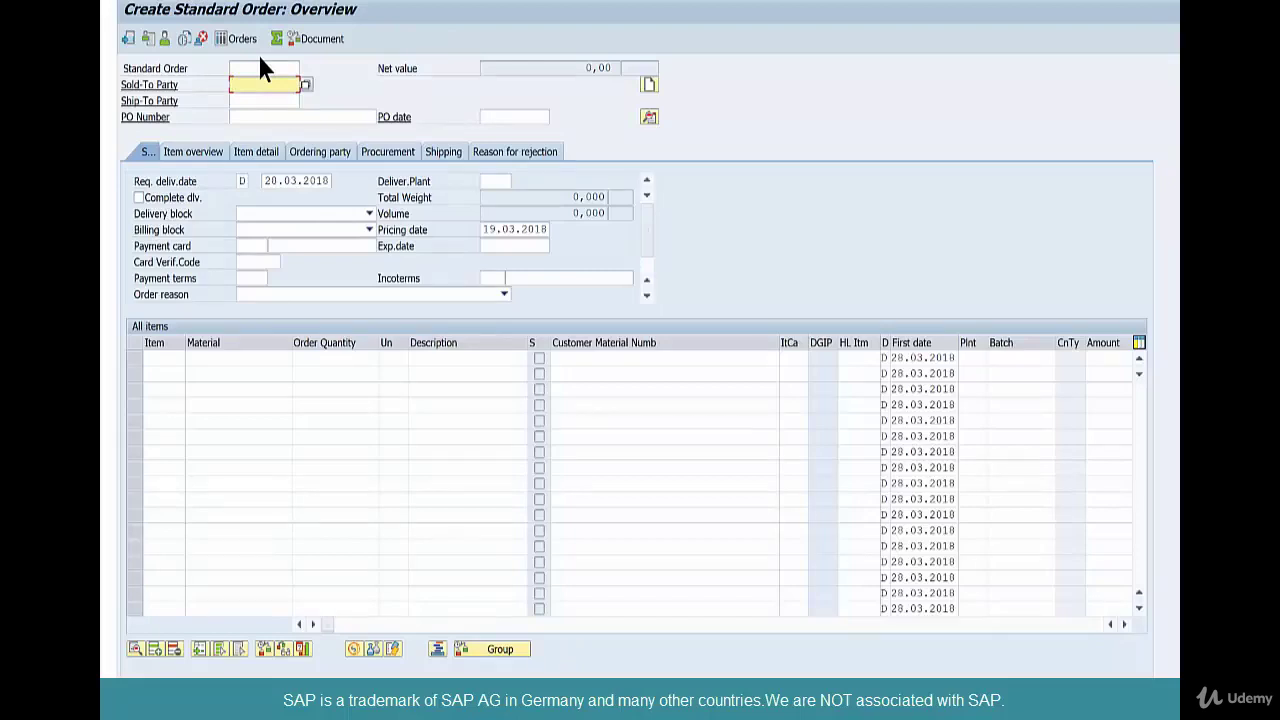
Order one piece of material M-01 for the sold-to customer and start its delivery
text(1400)
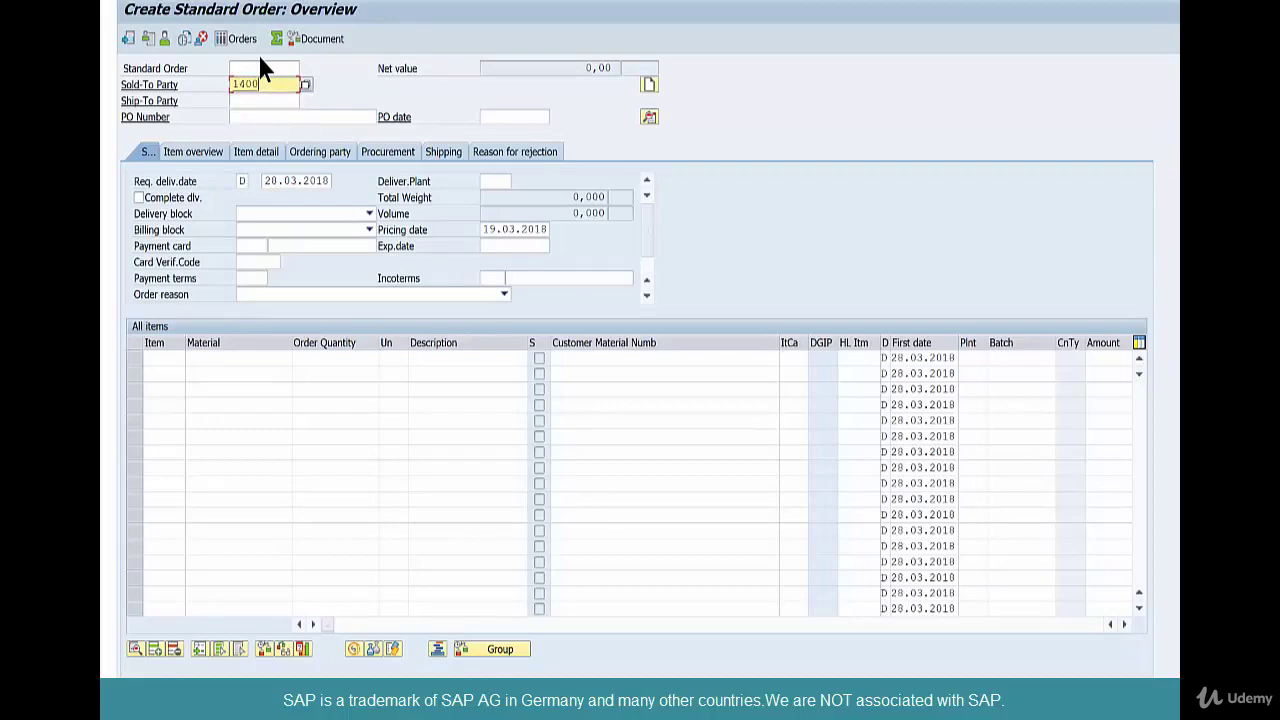
key(Return)
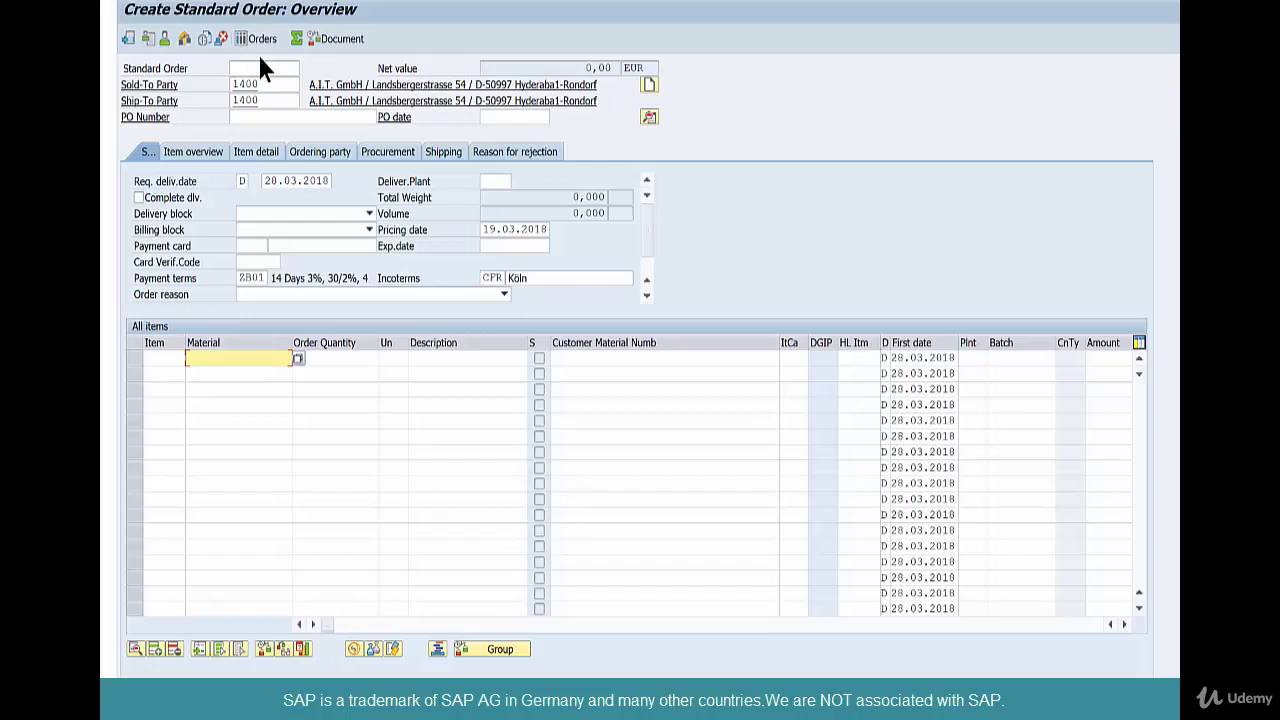
text(m-01)
key(Tab)
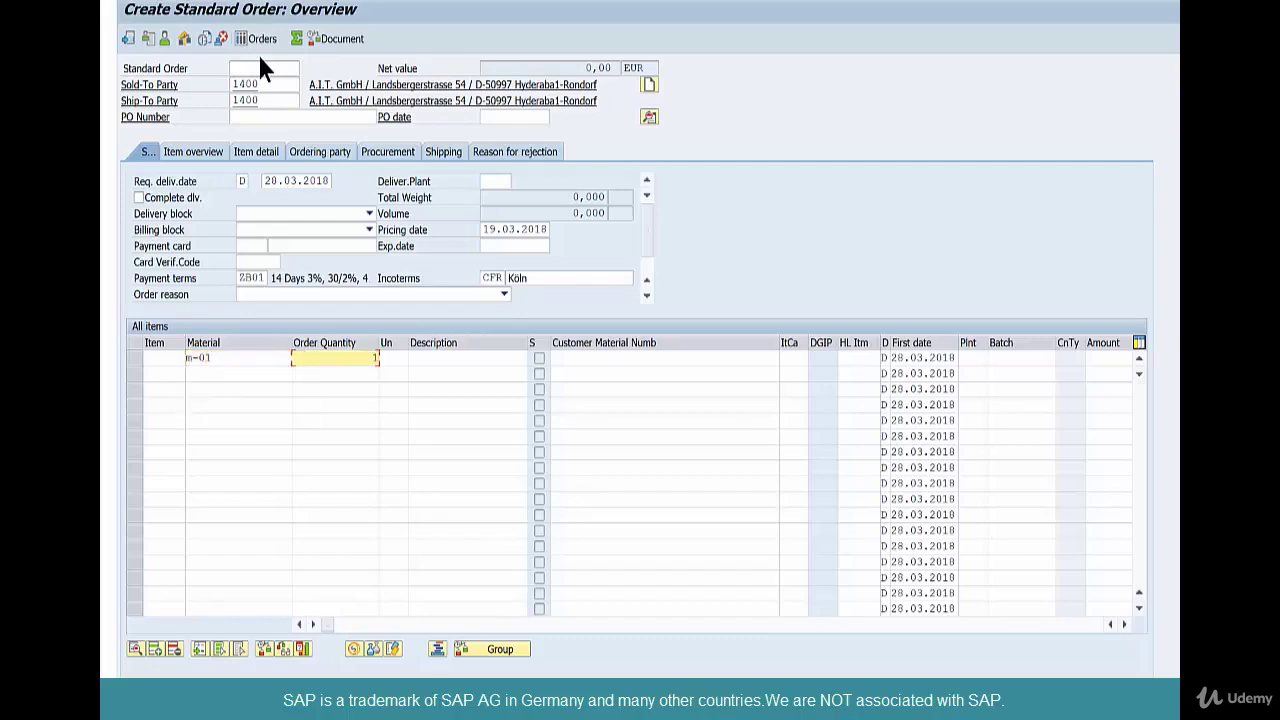
key(Return)
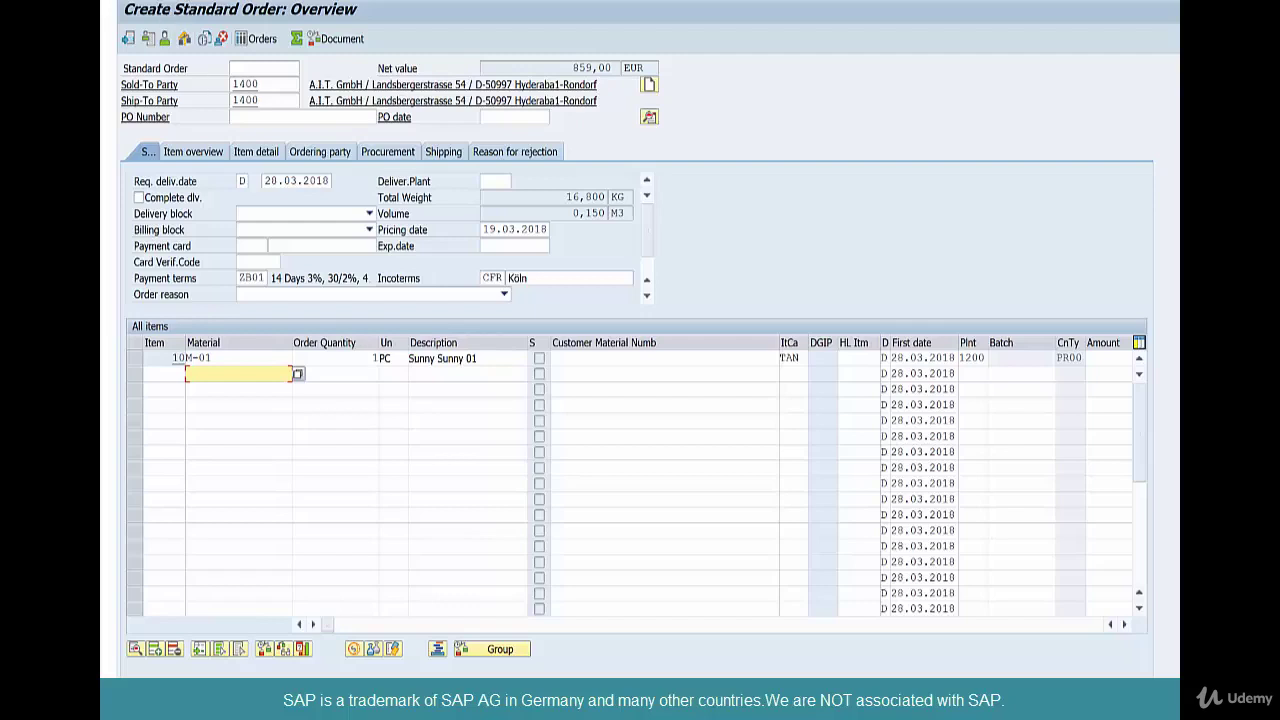
click(196, 92)
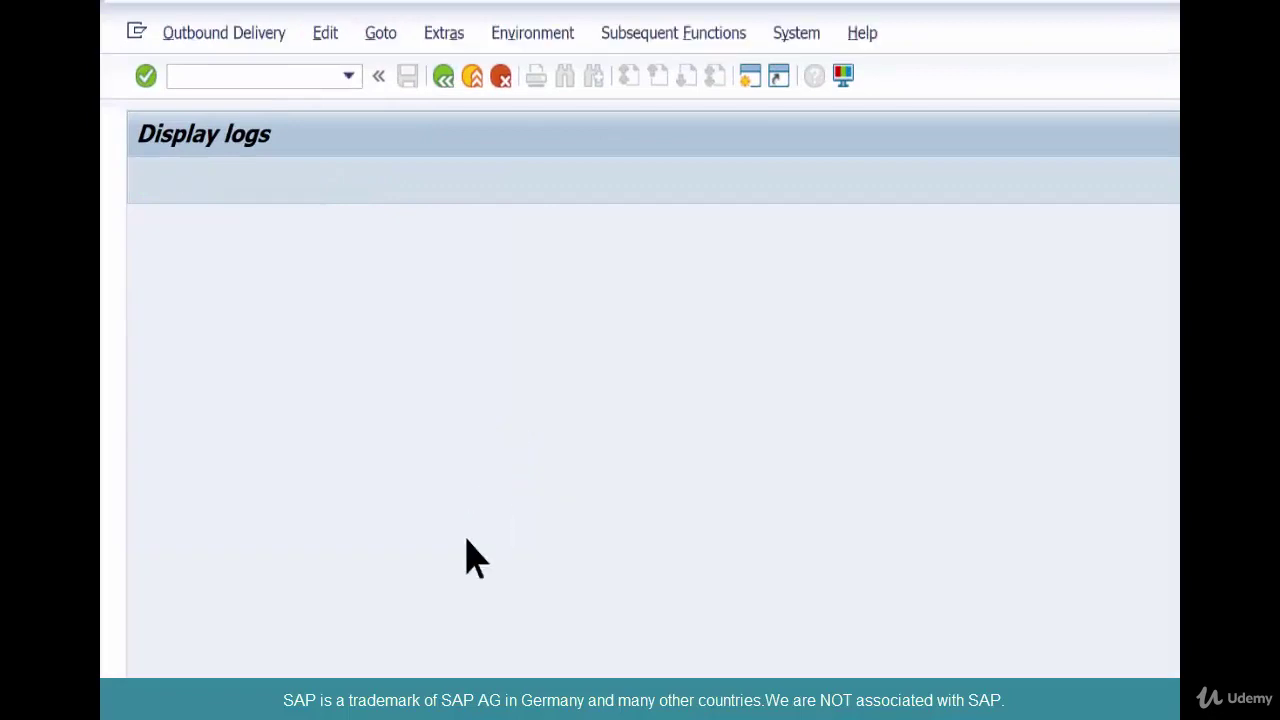
Change the selection date's month to 4 and create the delivery
click(434, 355)
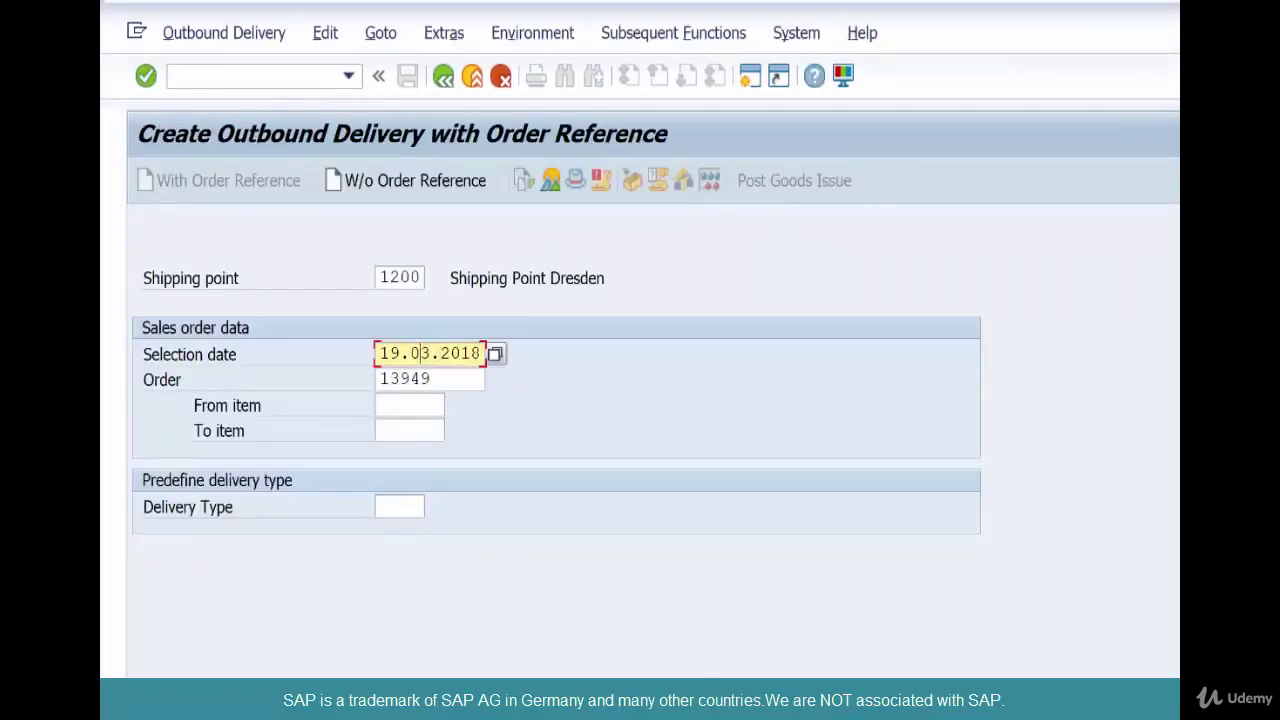
click(422, 353)
text(4)
key(Return)
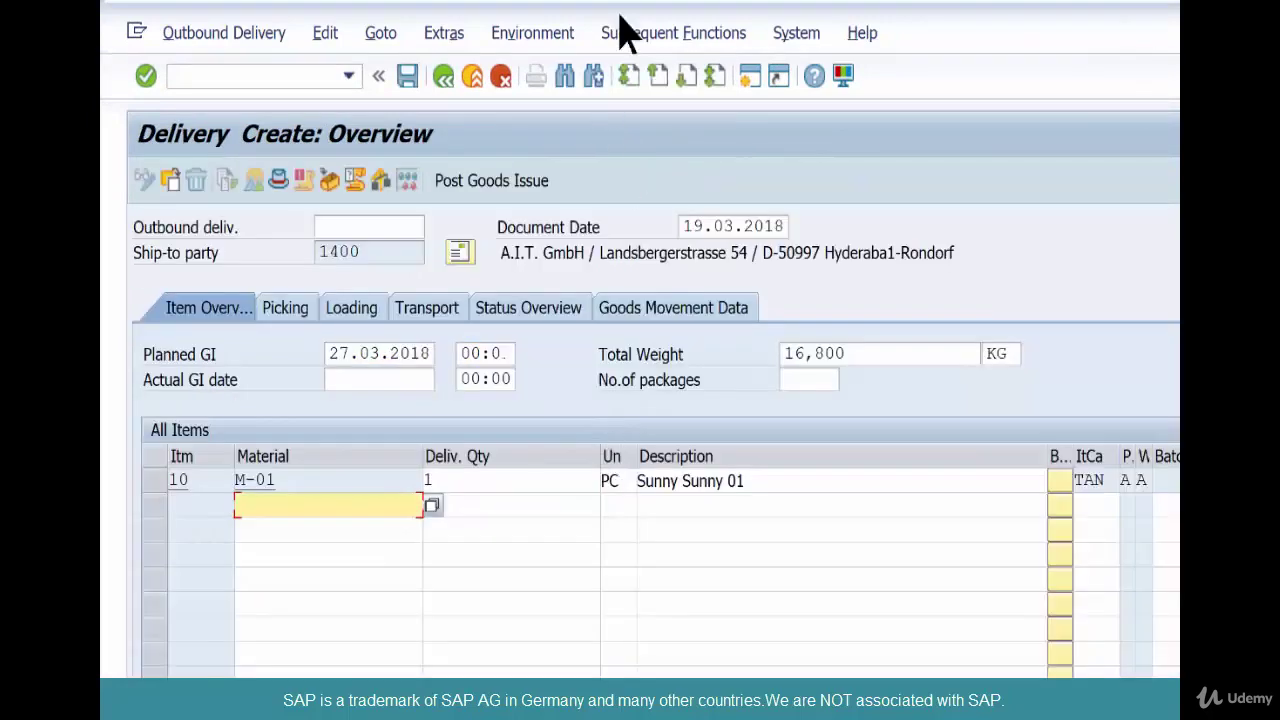
Create and save a transfer order for delivery 80016775
click(617, 30)
click(651, 63)
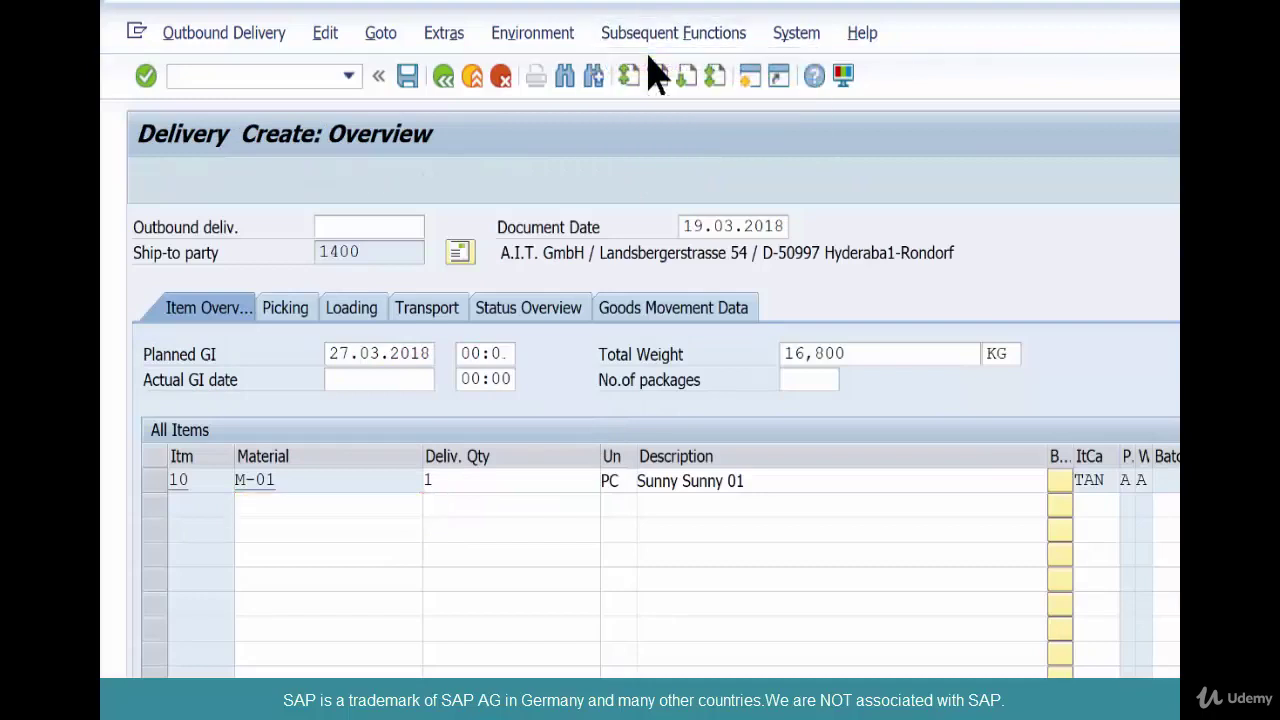
click(500, 476)
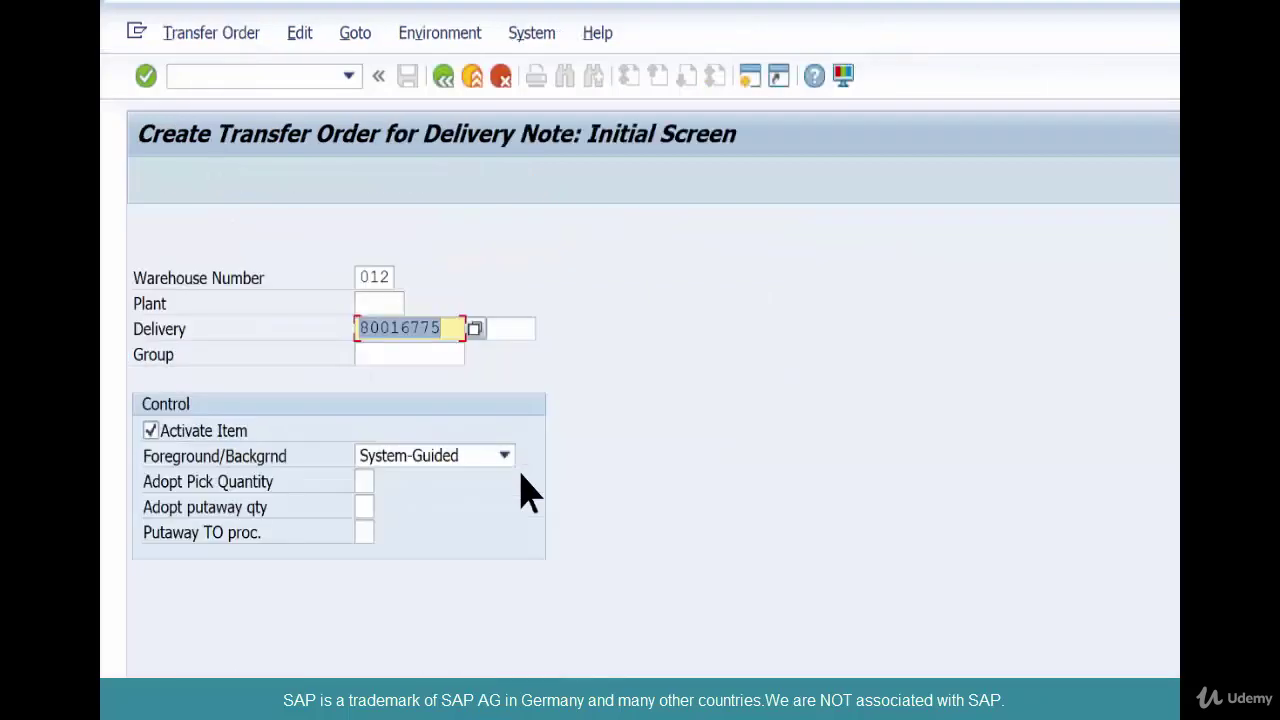
click(146, 78)
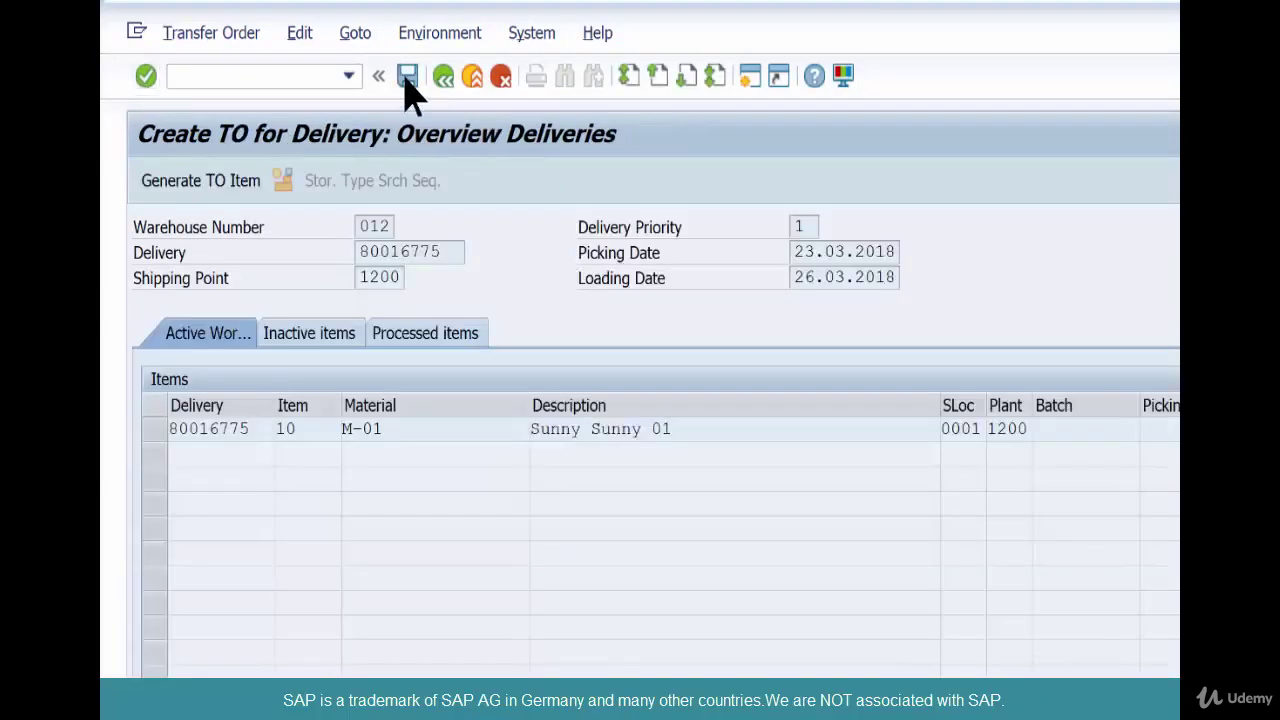
click(407, 78)
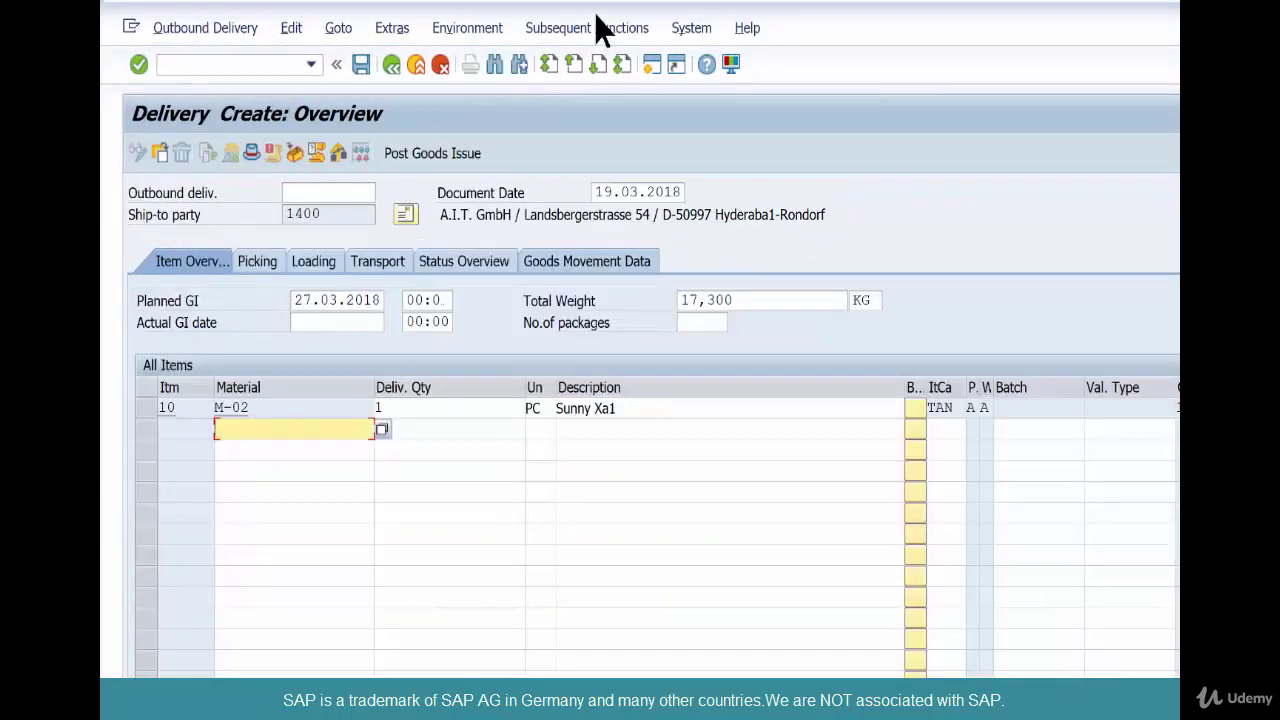
Create and save a transfer order for the M-02 delivery 80016776
click(596, 28)
click(604, 62)
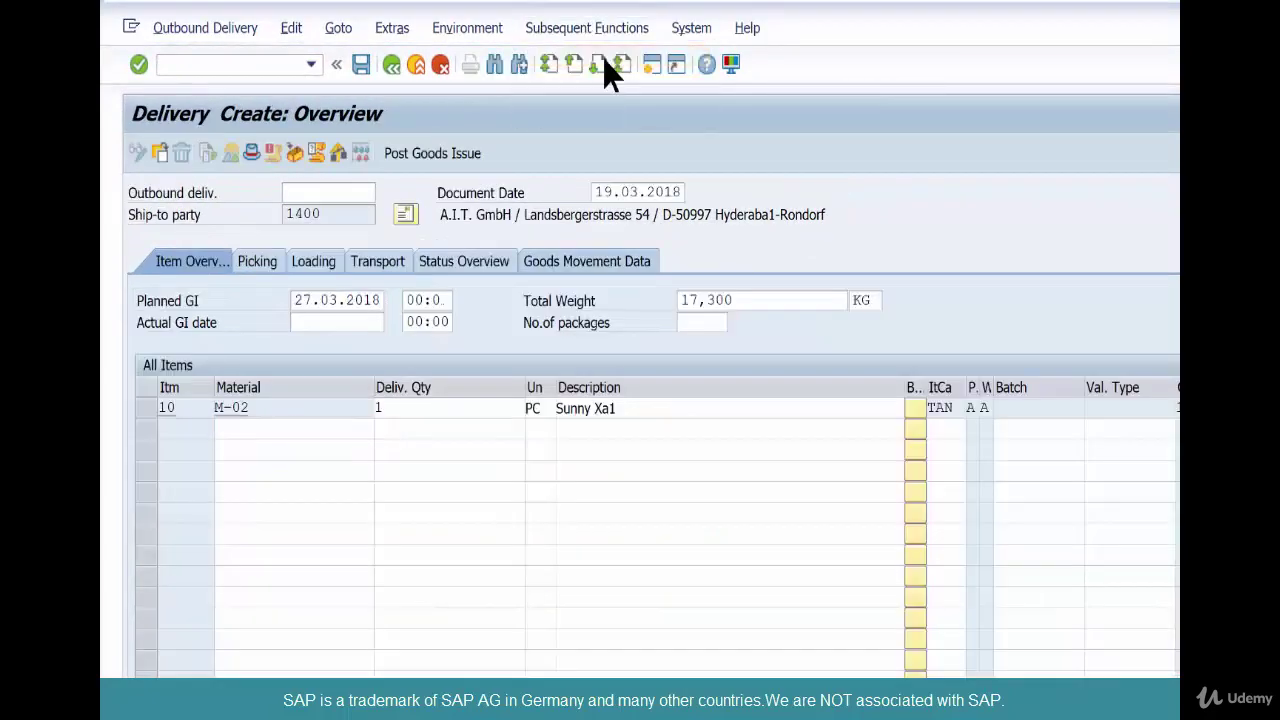
key(Return)
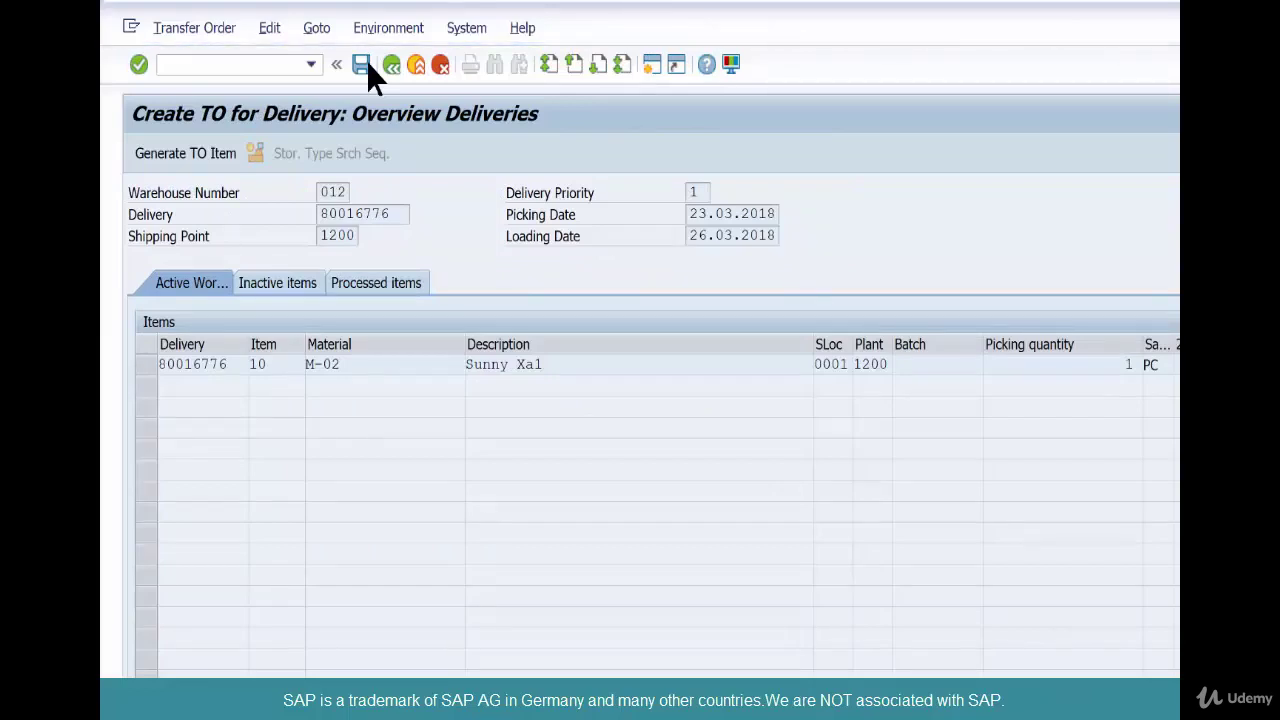
click(368, 64)
Post goods issue for delivery 80016776 via VL02N
click(183, 64)
text(vl02n)
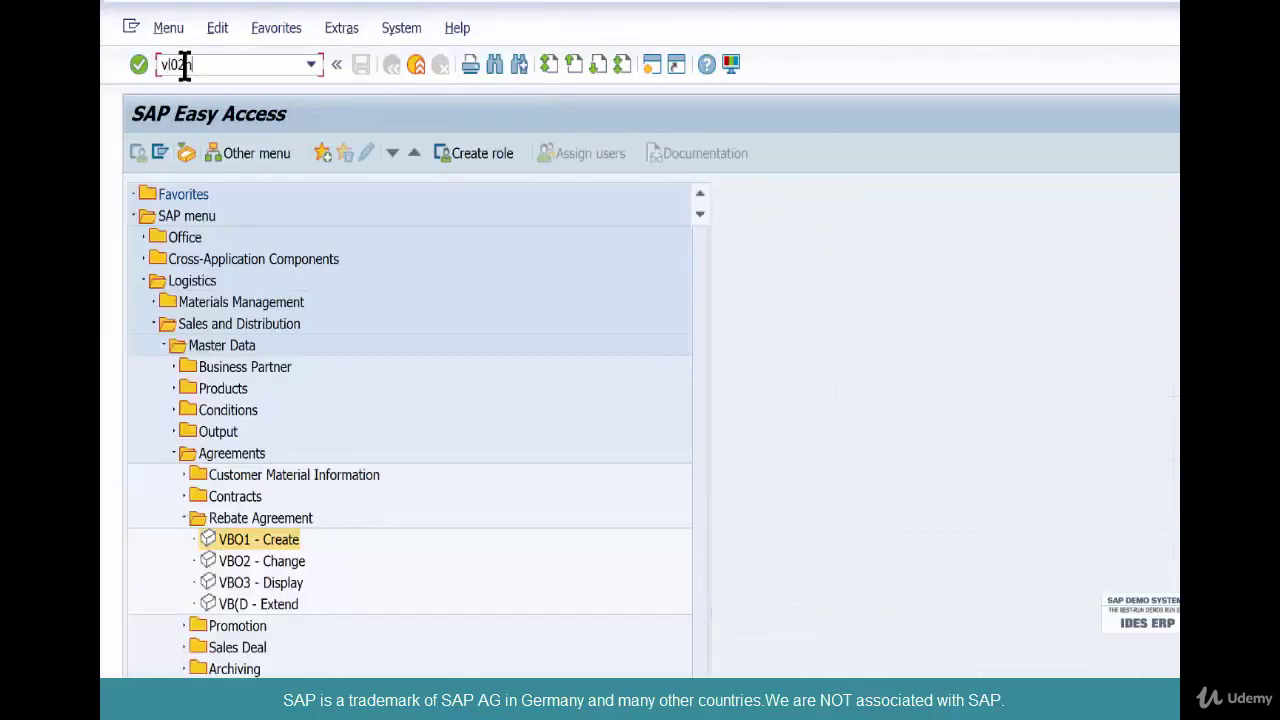
key(Return)
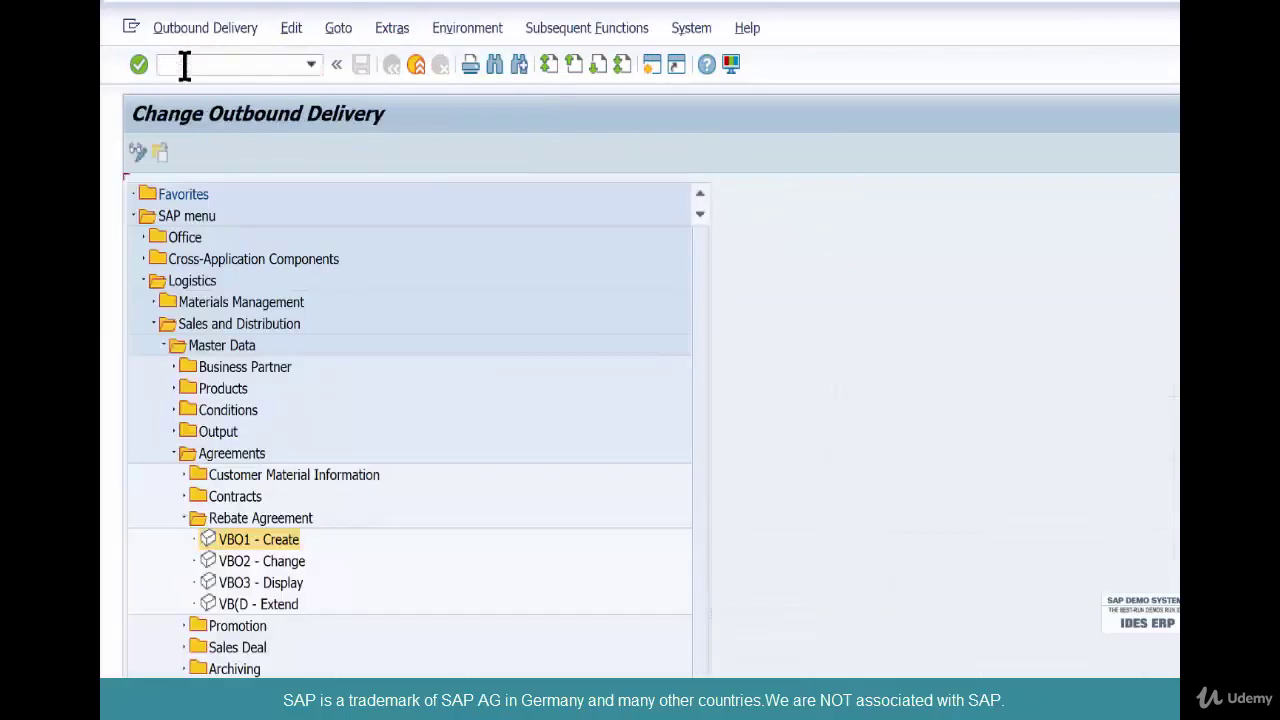
click(440, 155)
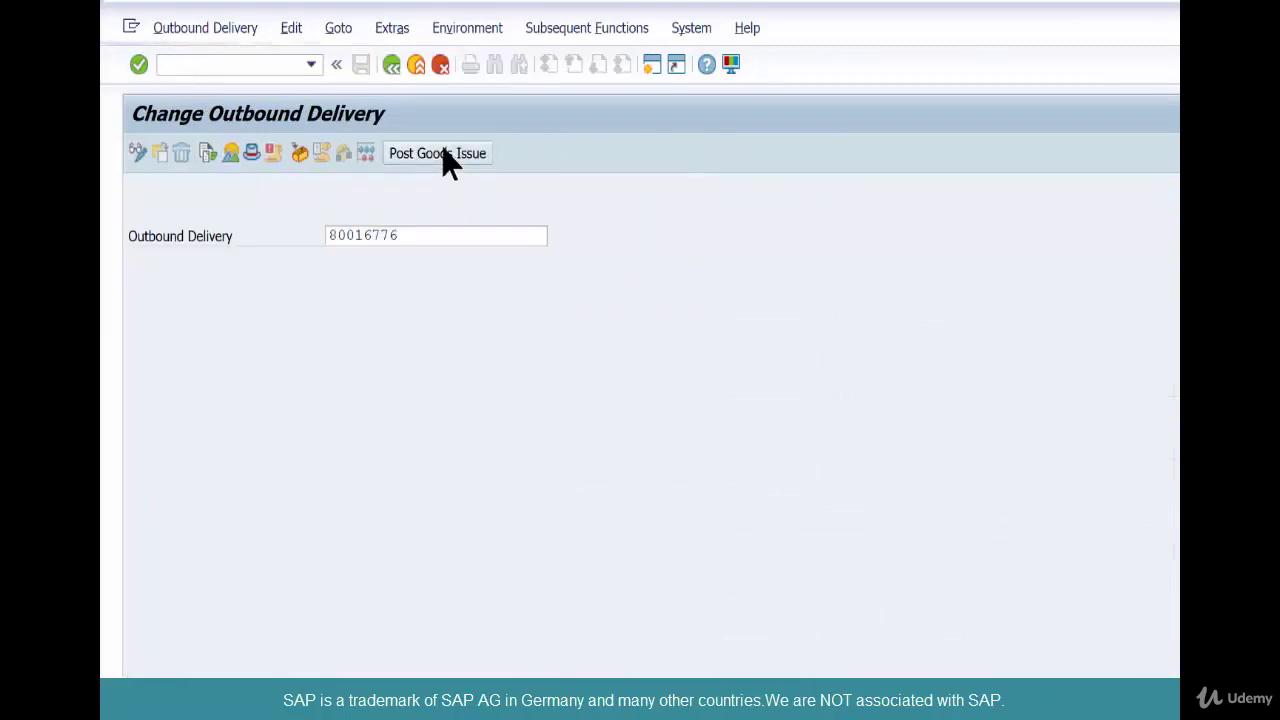
Start VF01 billing for delivery 80016776
click(254, 64)
text(vf01)
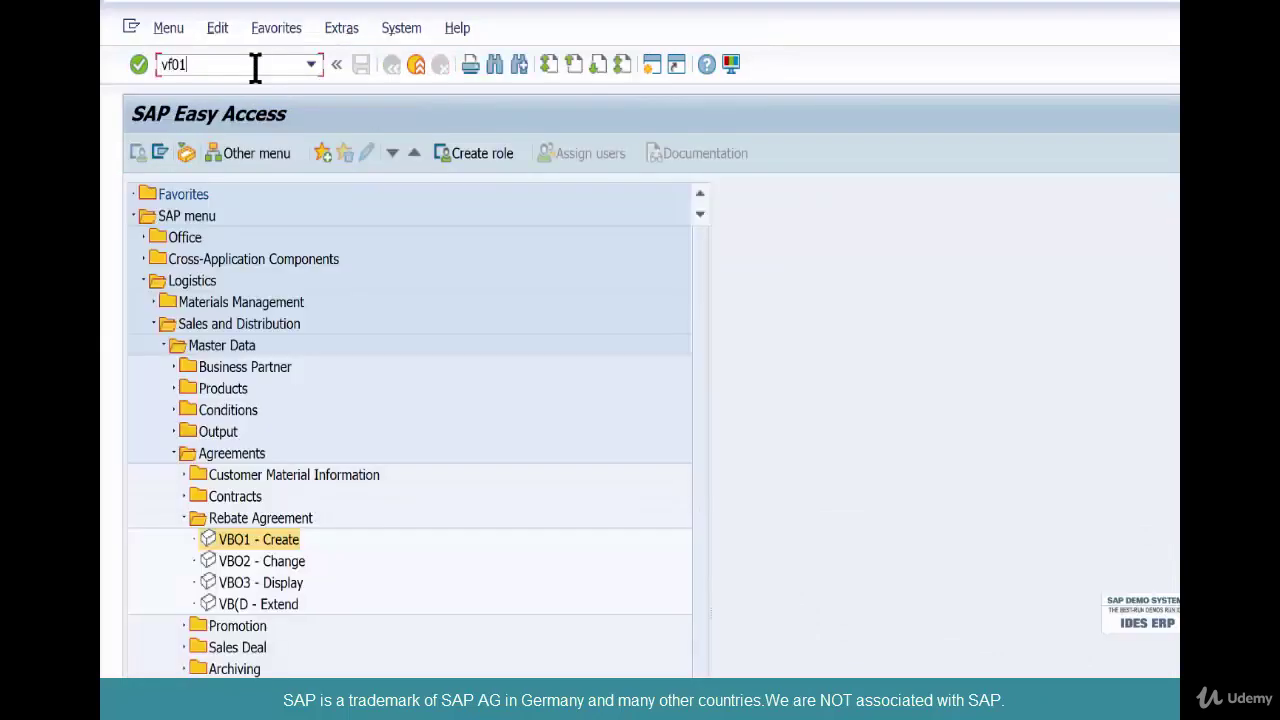
key(Return)
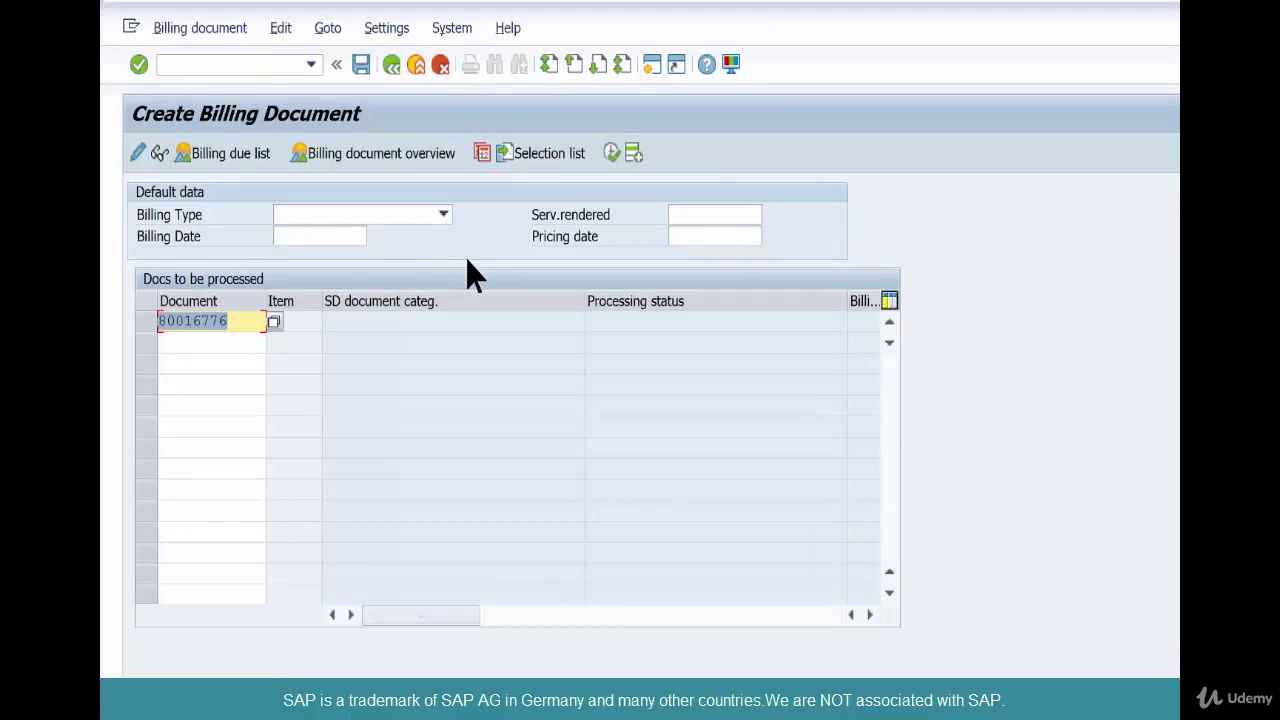
Bill delivery 80016776 and open the Sunny Xa1 item's conditions, selecting Z020 Cust/Mat Rebate
key(Return)
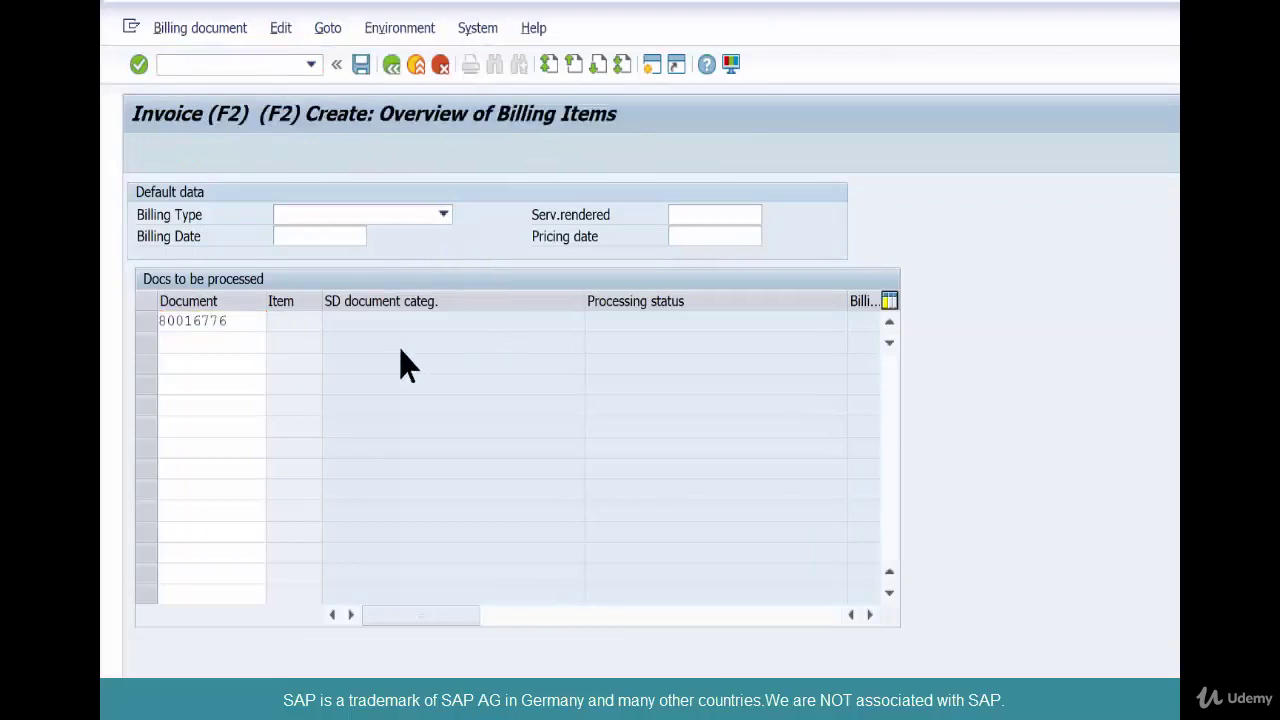
key(ctrl+s)
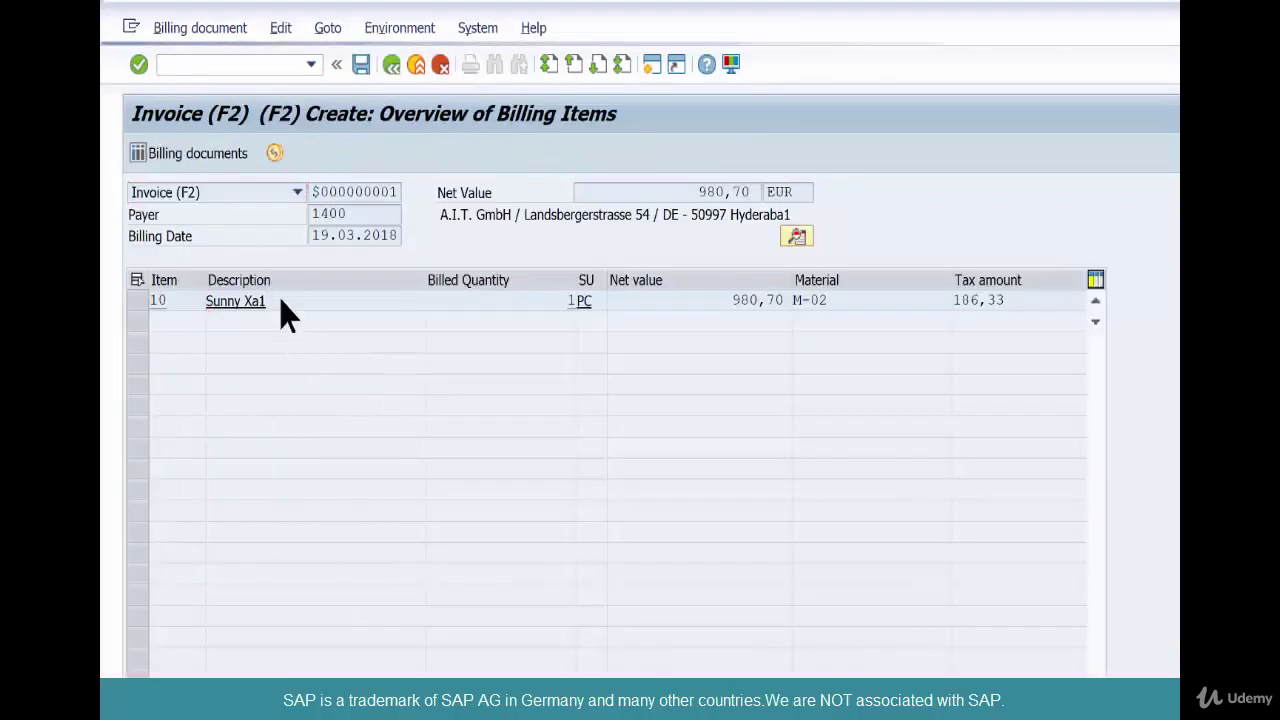
double_click(280, 302)
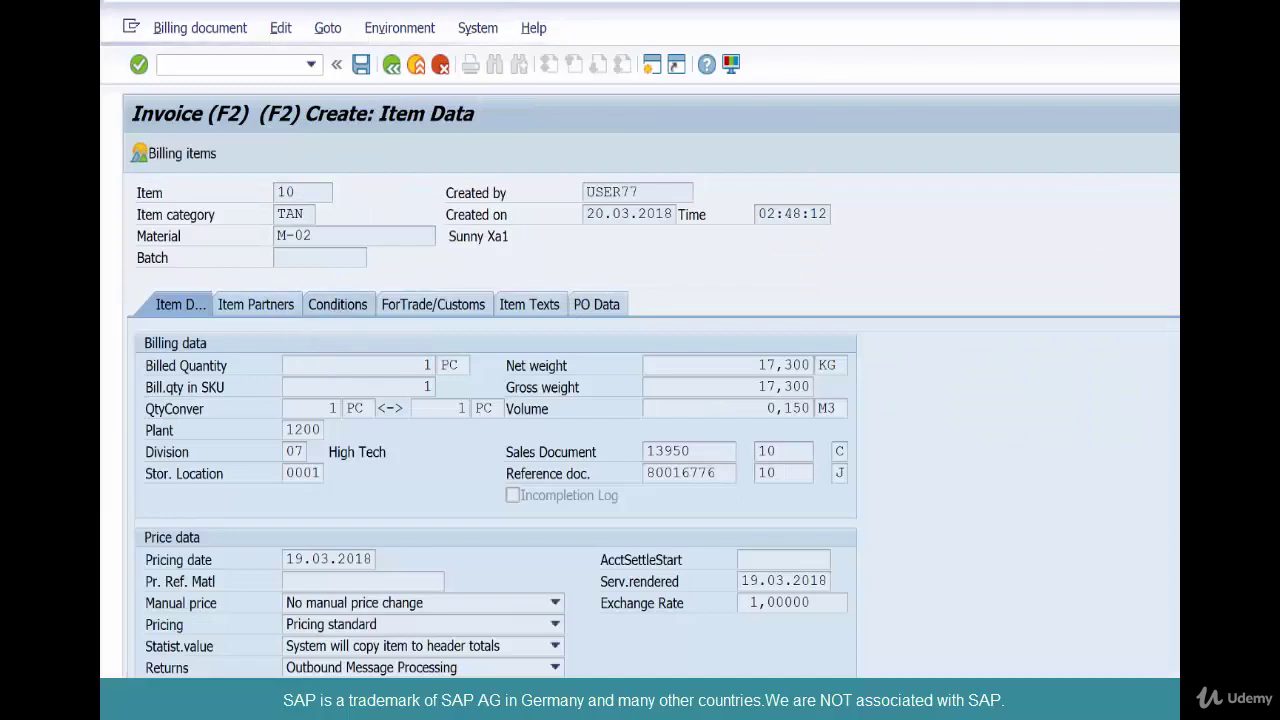
click(337, 304)
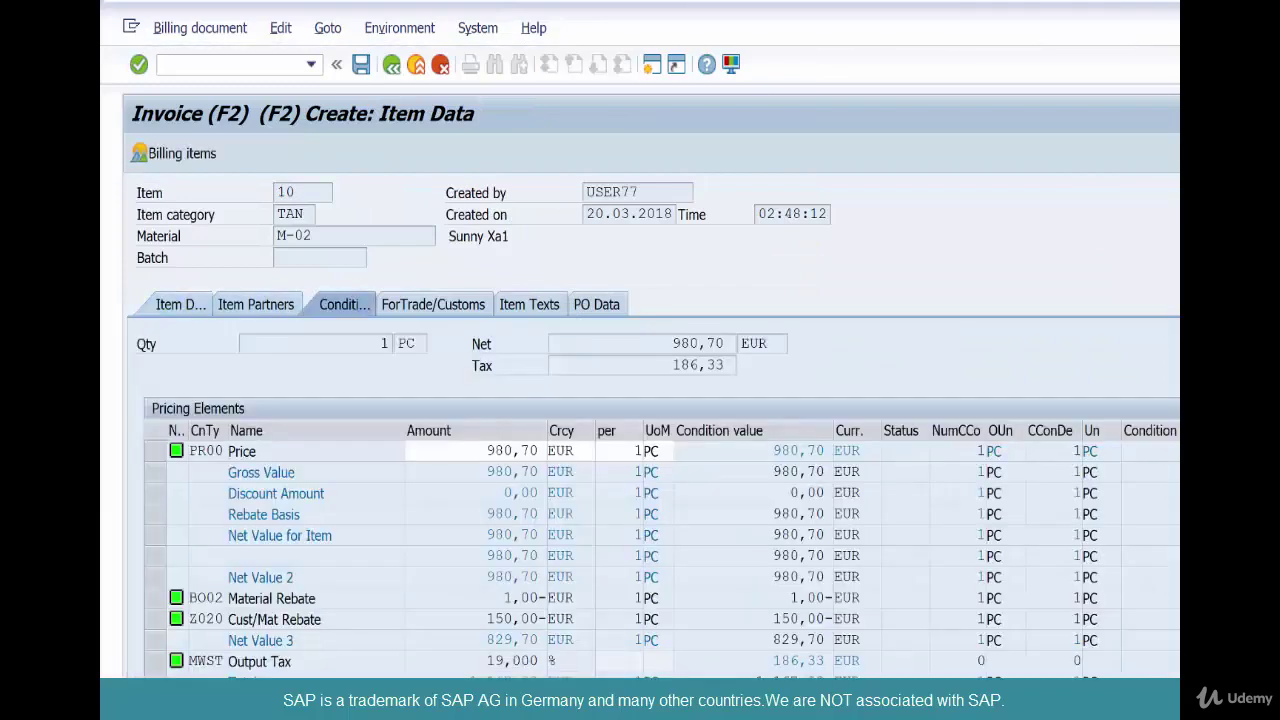
click(163, 621)
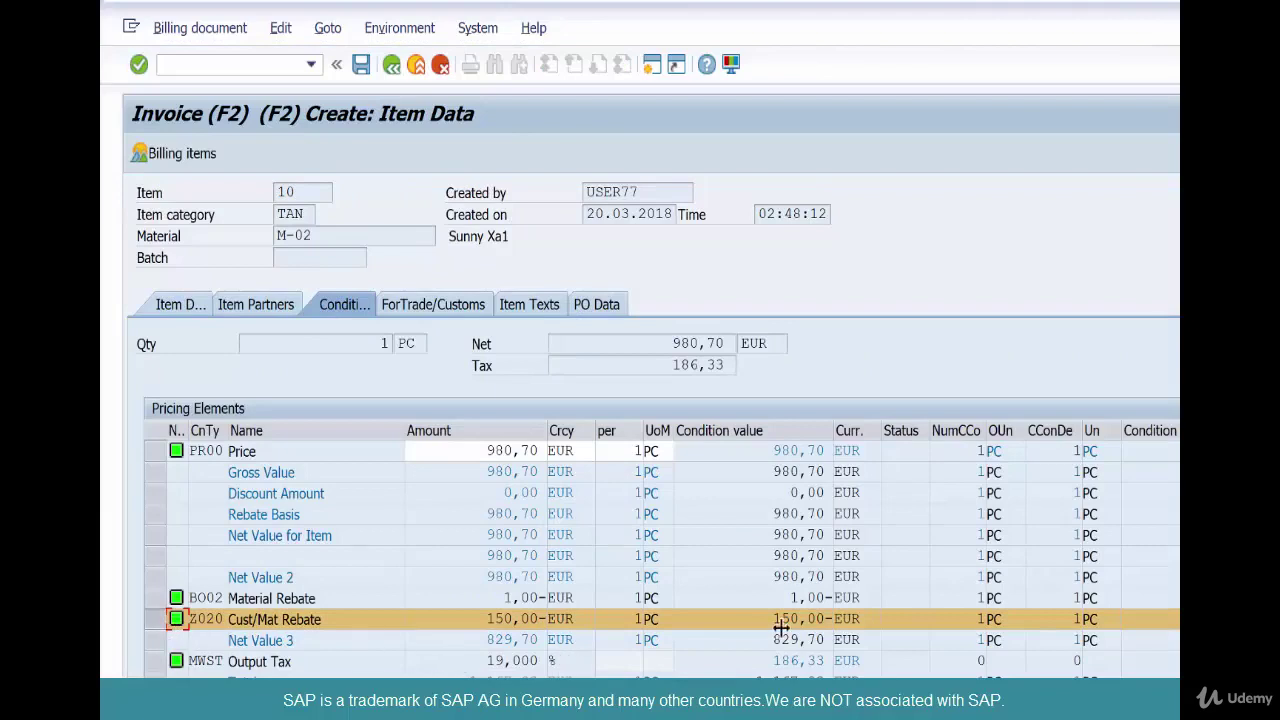
Check the 150,00- EUR Z020 rebate amount, then save the invoice
drag(765, 620, 819, 619)
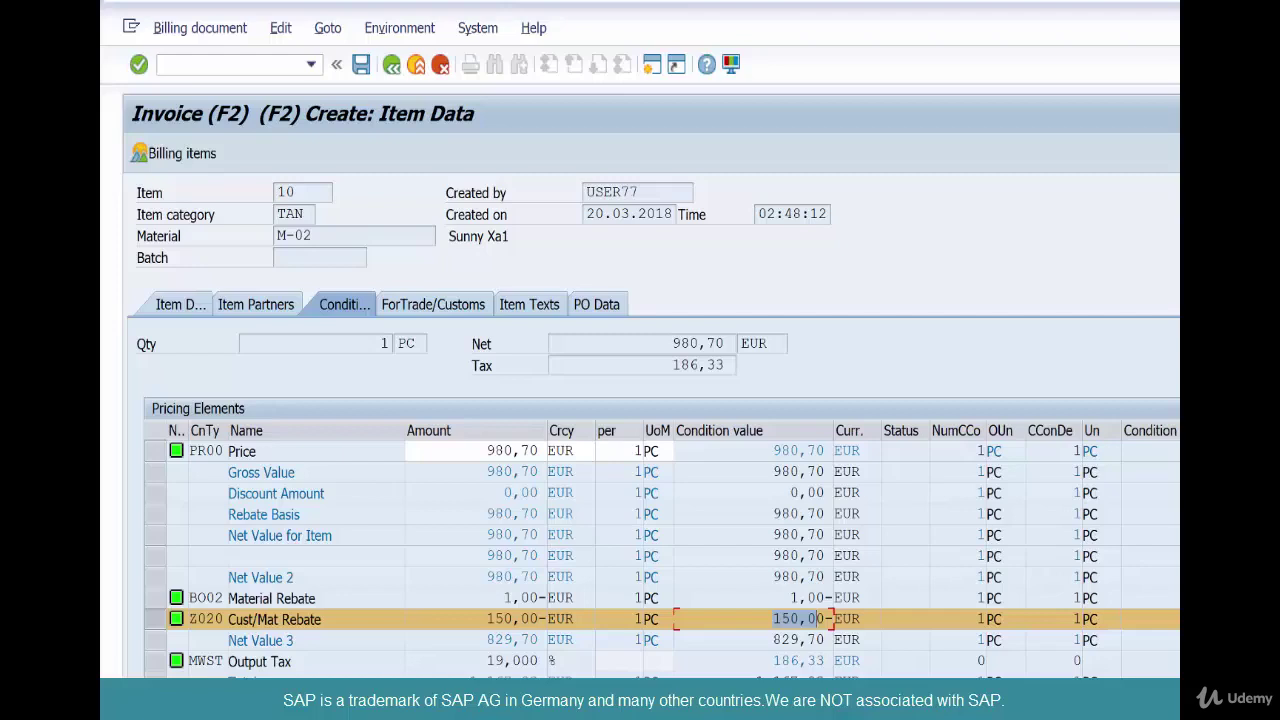
click(362, 66)
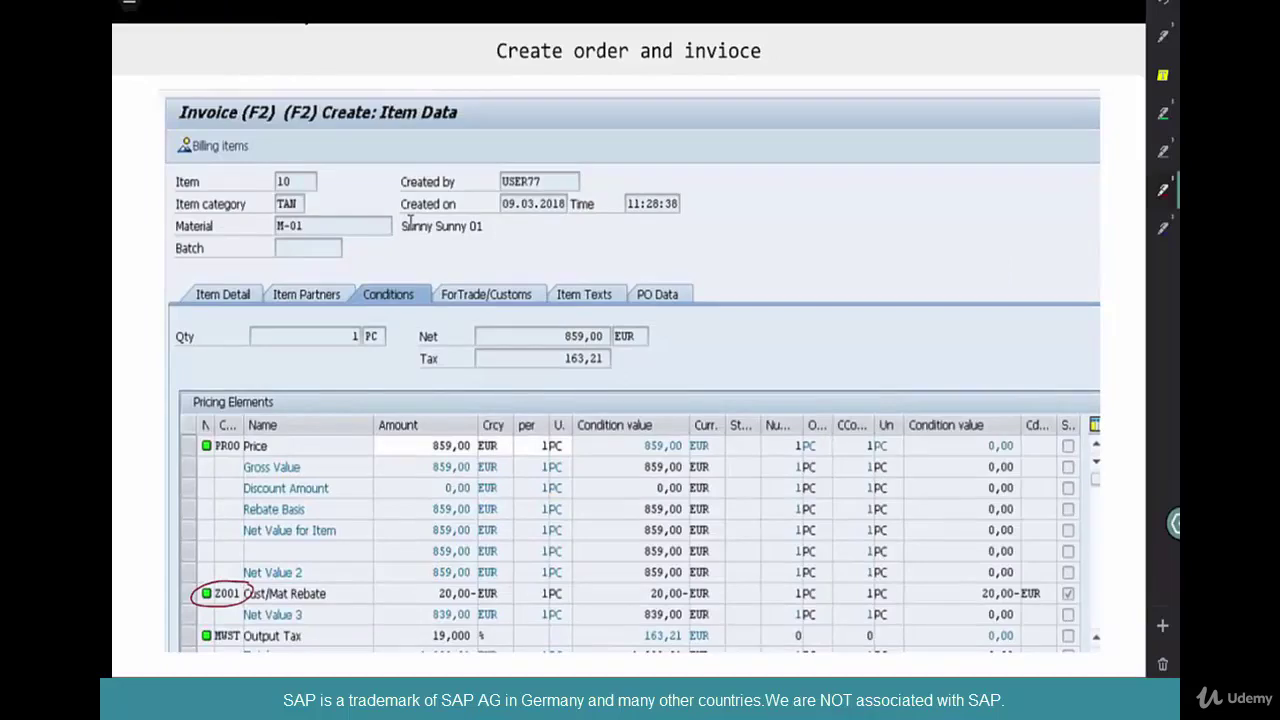
Handwrite Z020 above the circled condition code on the invoice slide
mouse_move(198, 566)
mouse_down()
mouse_move(204, 580)
mouse_move(242, 566)
mouse_up()
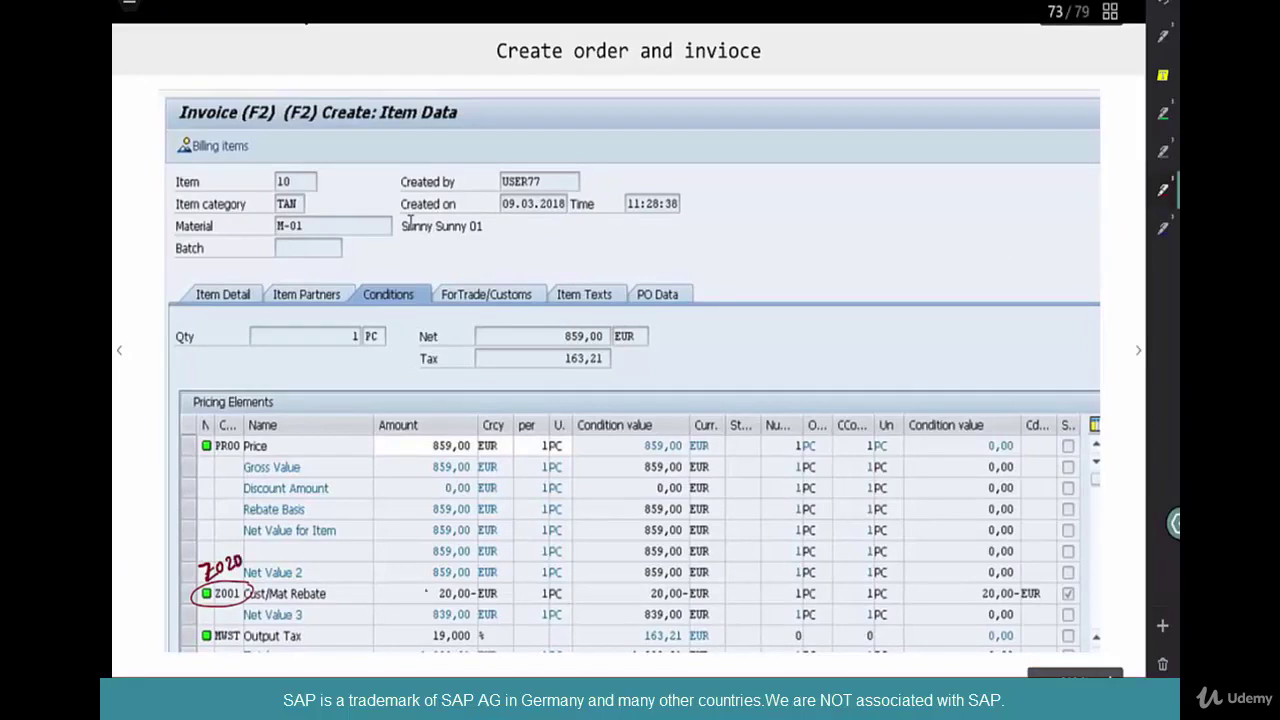
drag(426, 588, 426, 606)
mouse_move(432, 590)
mouse_down()
mouse_move(448, 602)
mouse_move(456, 591)
mouse_up()
On the accrual postings slide, draw an arrow and write 150 beside Rebate accruals
key(Right)
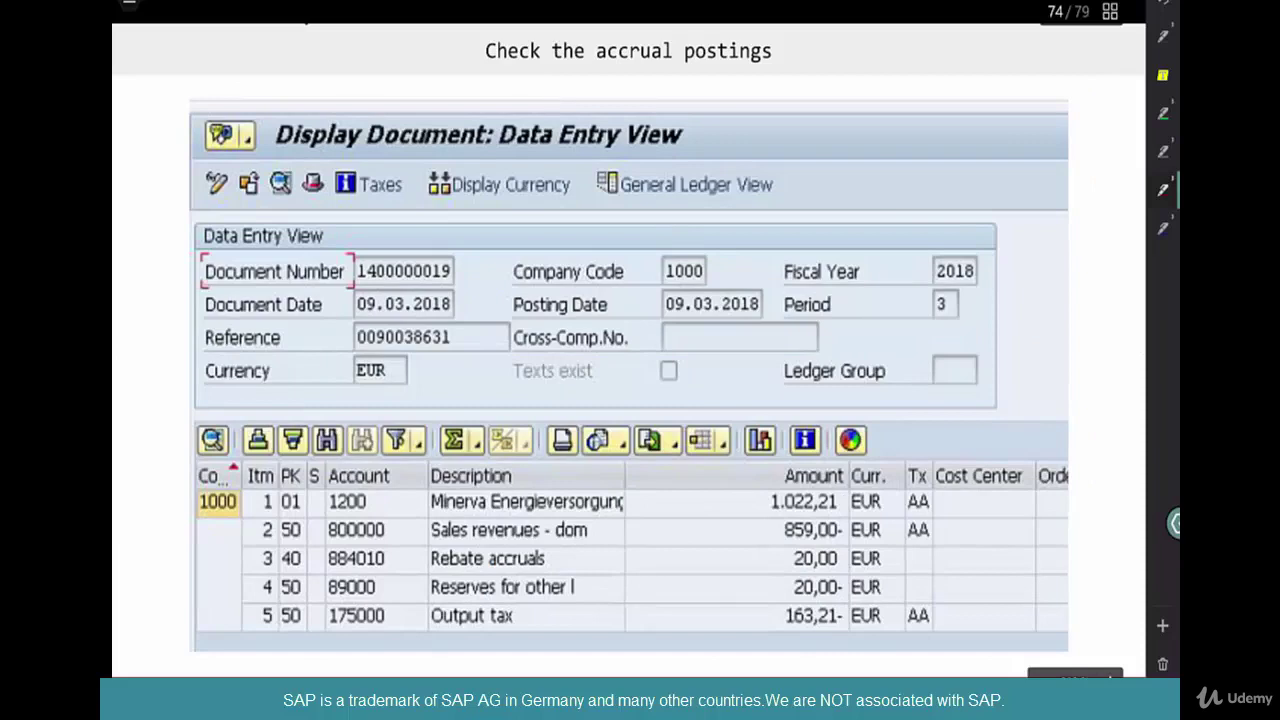
drag(564, 562, 597, 556)
mouse_move(588, 551)
mouse_down()
mouse_move(592, 567)
mouse_move(634, 548)
mouse_up()
drag(594, 586, 629, 590)
drag(630, 570, 645, 571)
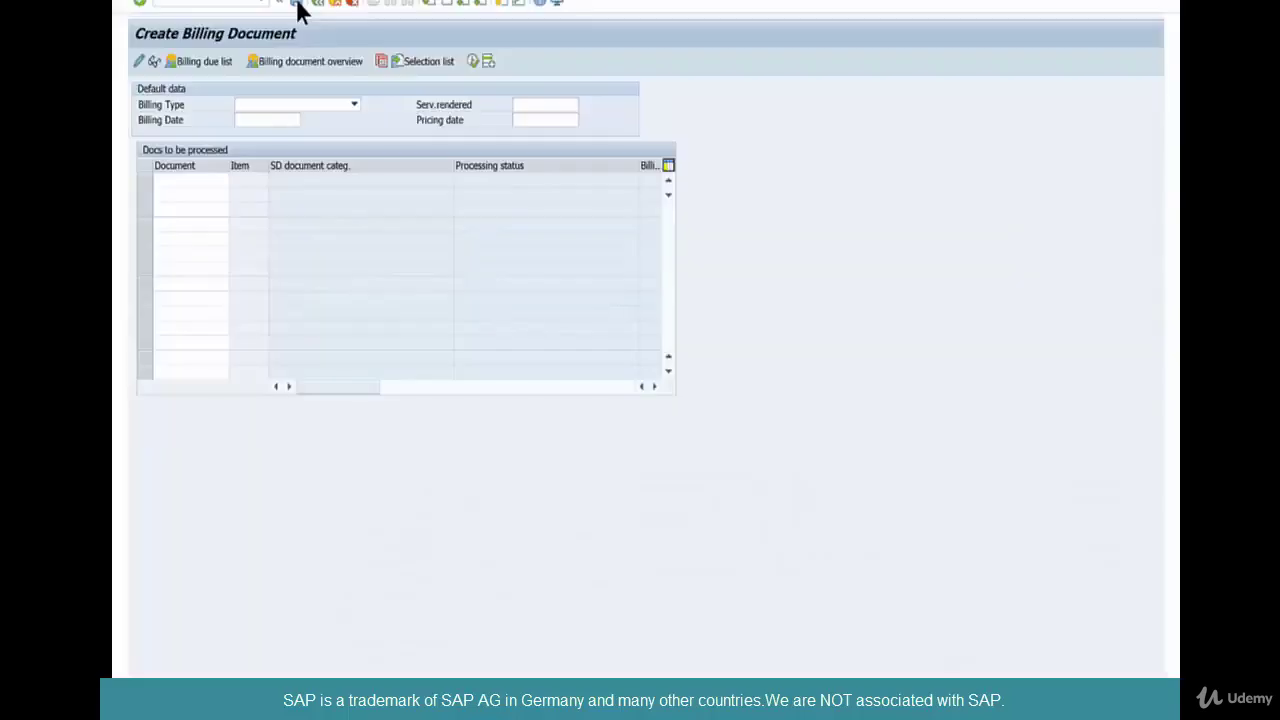
Switch SAP GUI to Change Billing Document via the Billing document menu
click(172, 8)
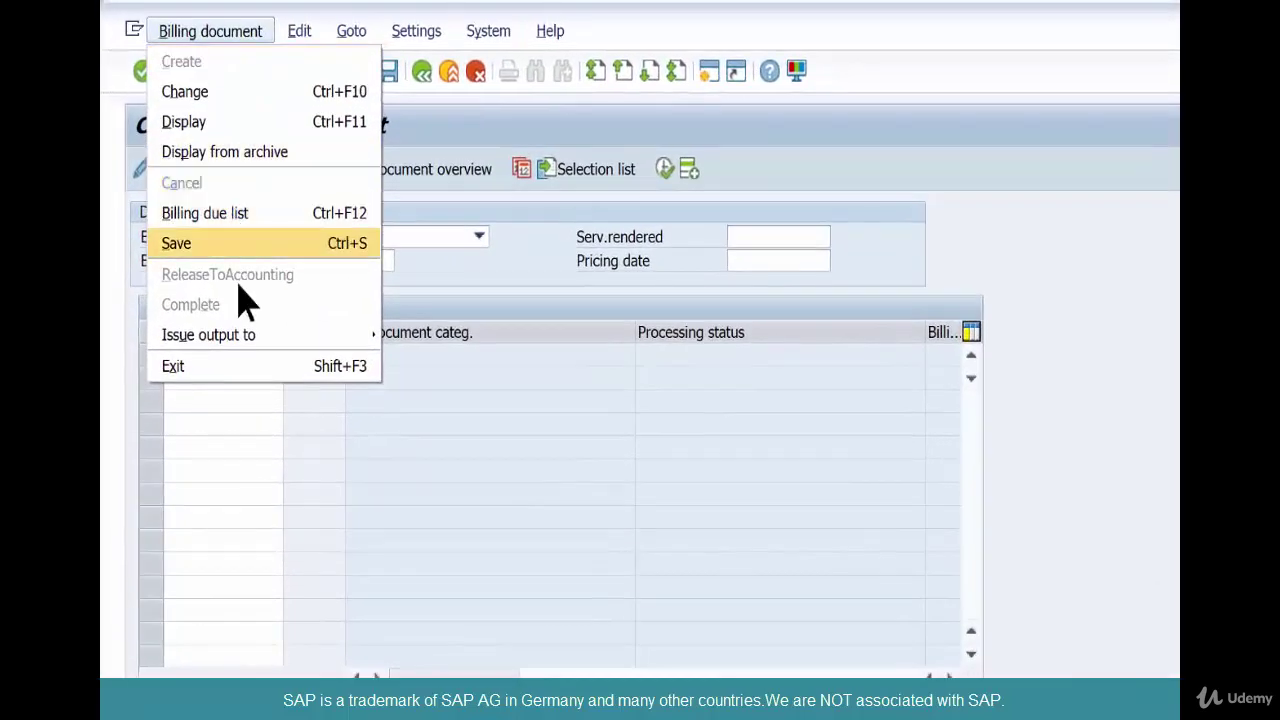
click(220, 92)
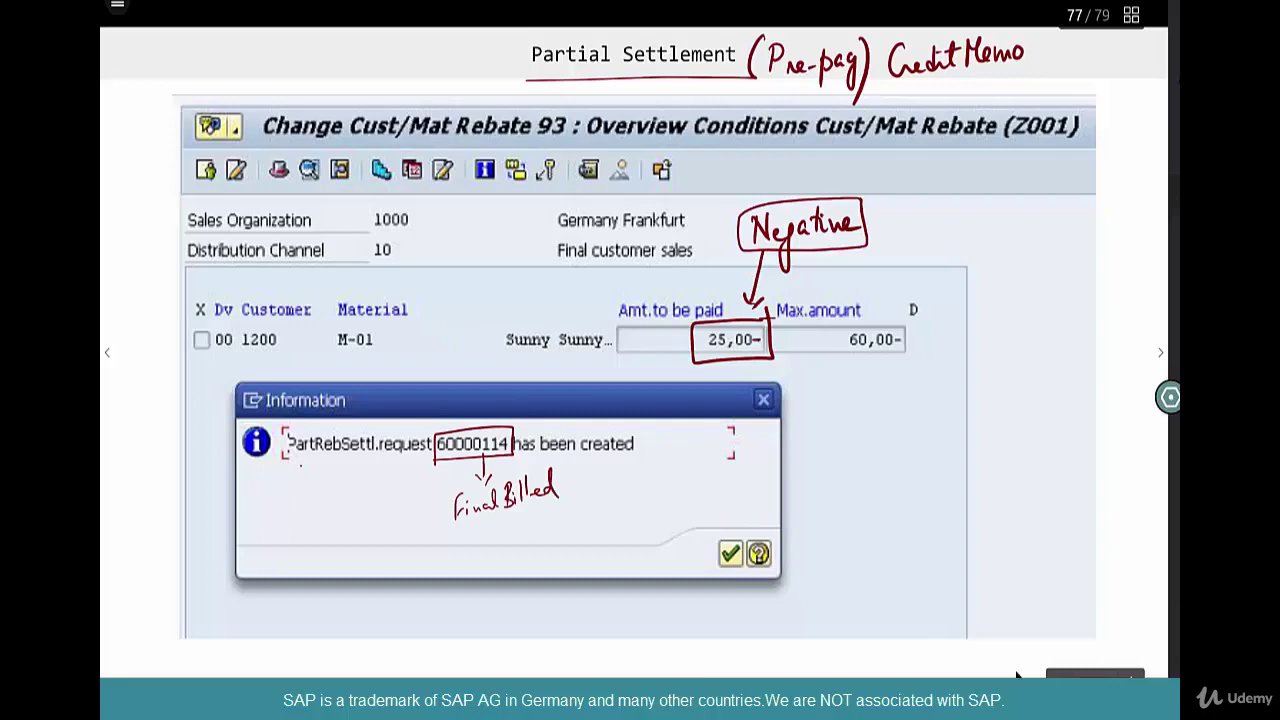
Advance the slide viewer to the final settlement slide
key(Right)
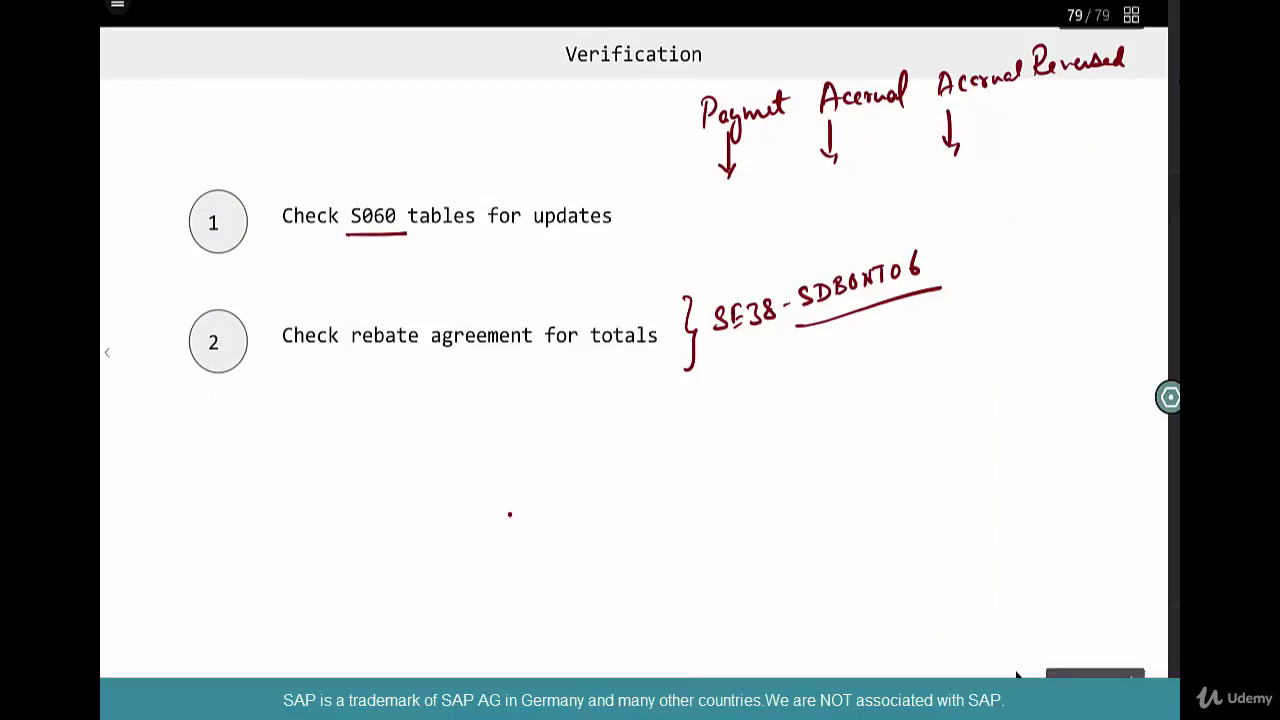
Box S060 and tick the Payment, Accrual and Accrual Reversed arrows on the Verification slide
mouse_move(344, 232)
mouse_down()
mouse_move(343, 197)
mouse_move(374, 194)
mouse_move(405, 238)
mouse_up()
drag(710, 197, 738, 182)
drag(814, 191, 850, 164)
drag(942, 180, 978, 150)
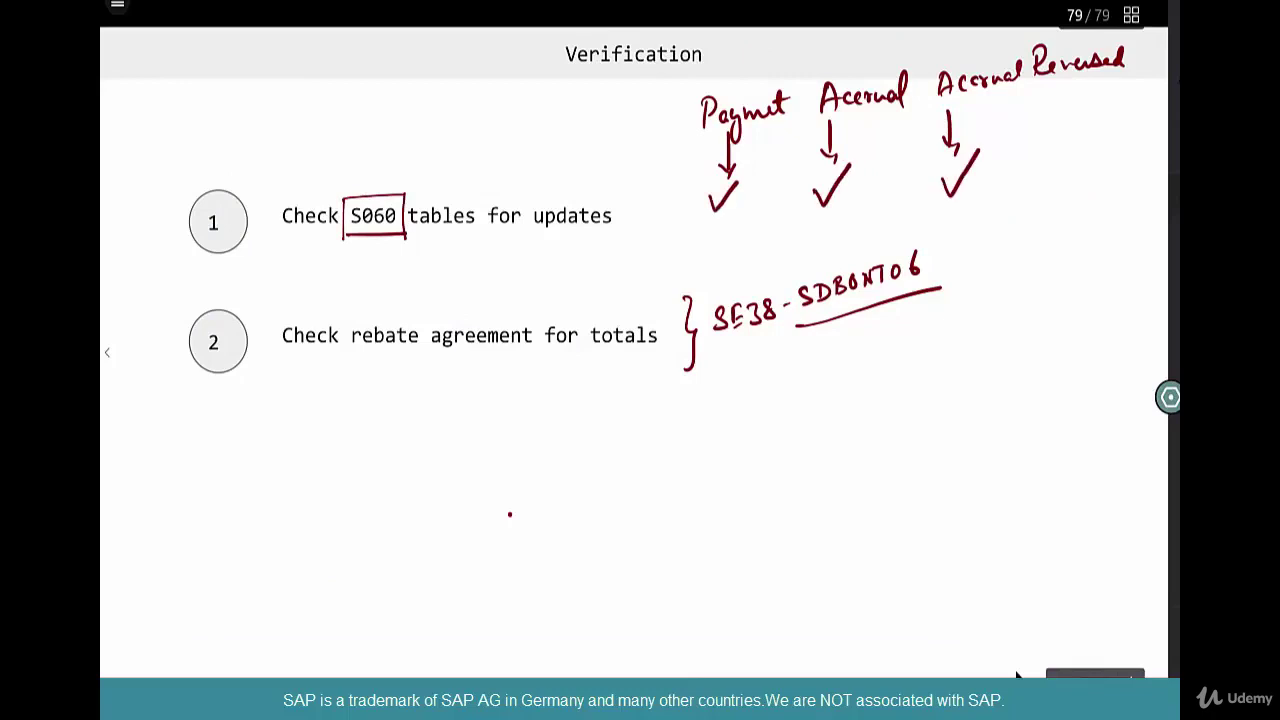
Draw a two-way arrow linking Payment and Accrual Reversed, and box SE38 - SDBONT06
mouse_move(720, 218)
mouse_down()
mouse_move(748, 234)
mouse_move(930, 184)
mouse_move(929, 200)
mouse_up()
drag(720, 216, 722, 236)
drag(745, 209, 717, 224)
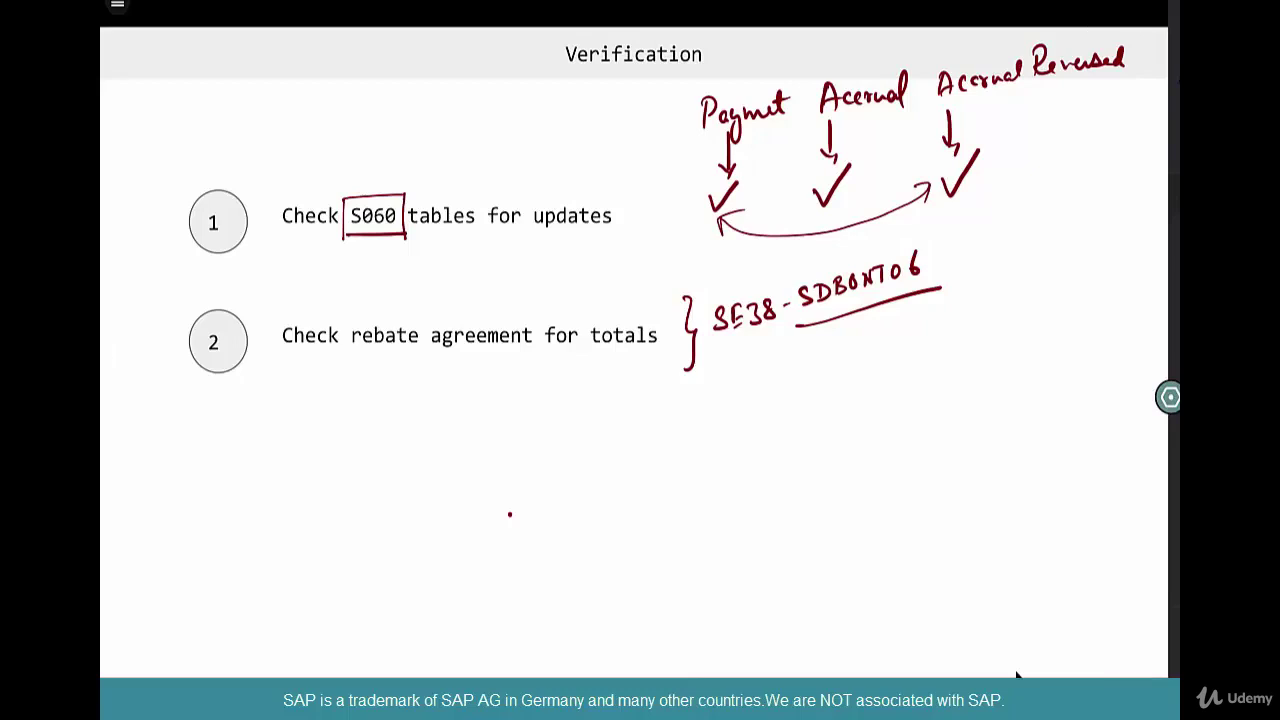
mouse_move(694, 352)
mouse_down()
mouse_move(848, 312)
mouse_move(948, 250)
mouse_move(692, 348)
mouse_up()
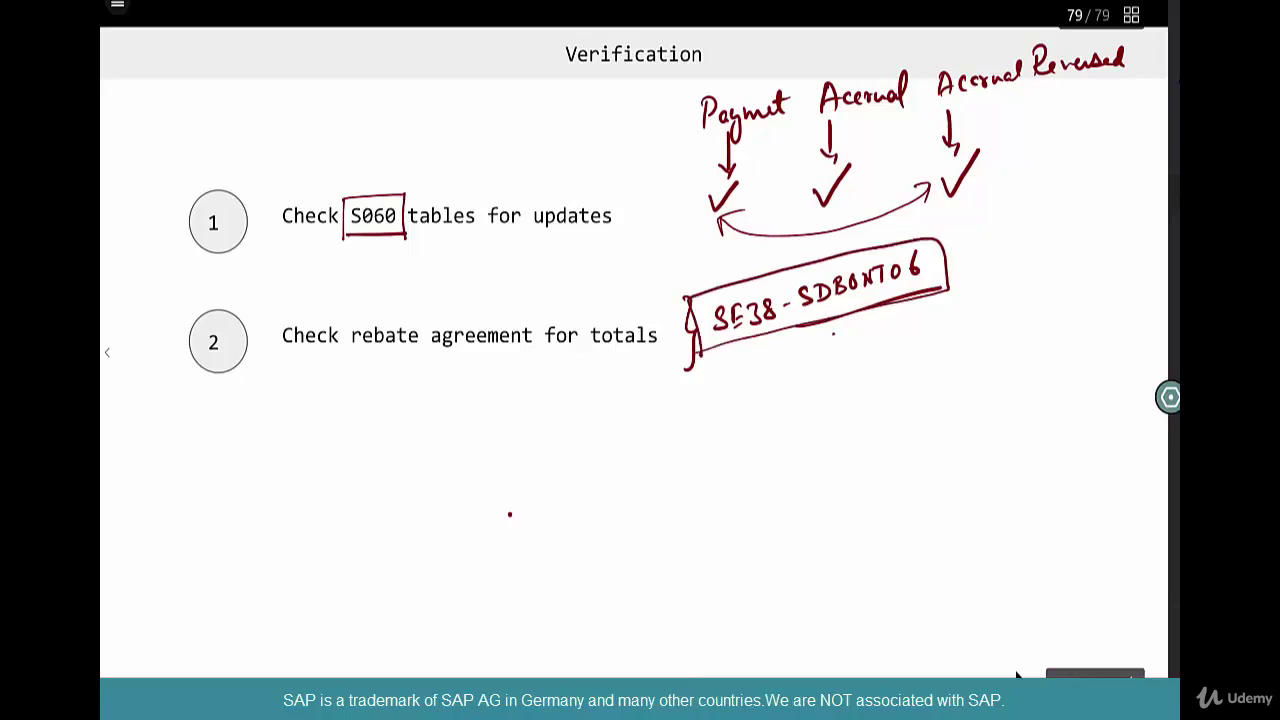